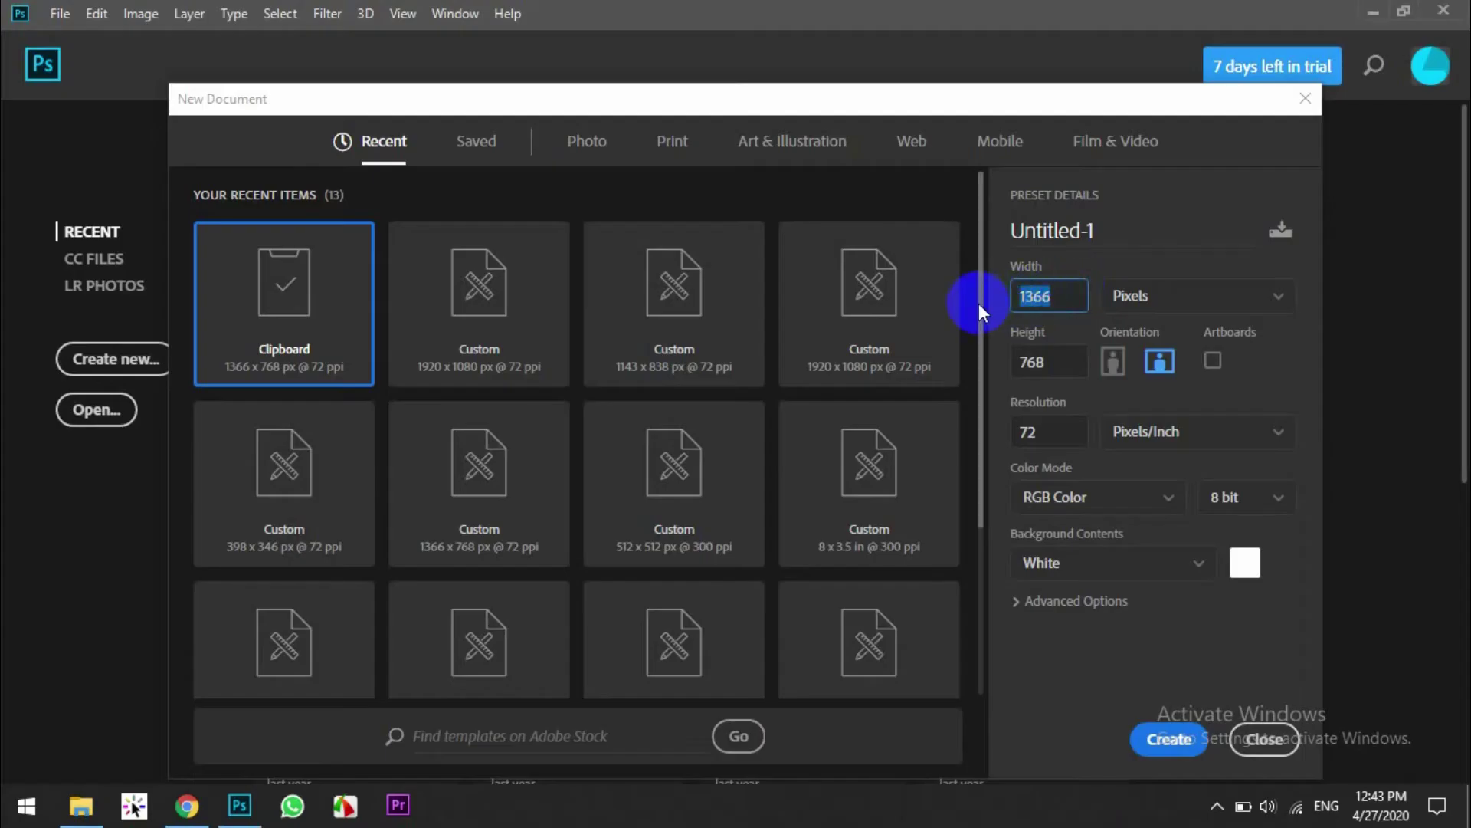
Create a new blank document 1920 pixels wide by 1080 pixels high
text(920)
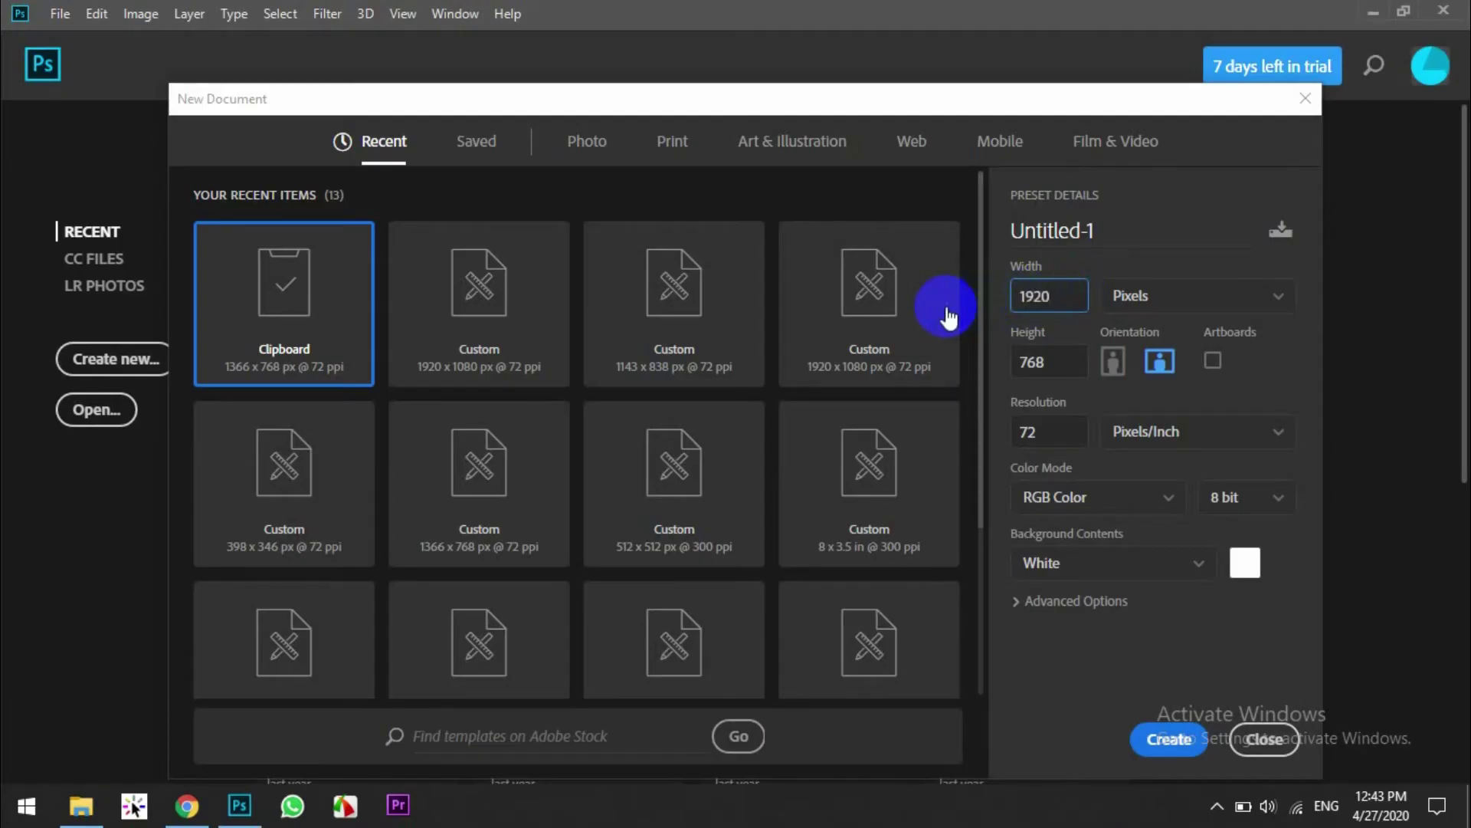
click(1043, 361)
text(1080)
click(1149, 728)
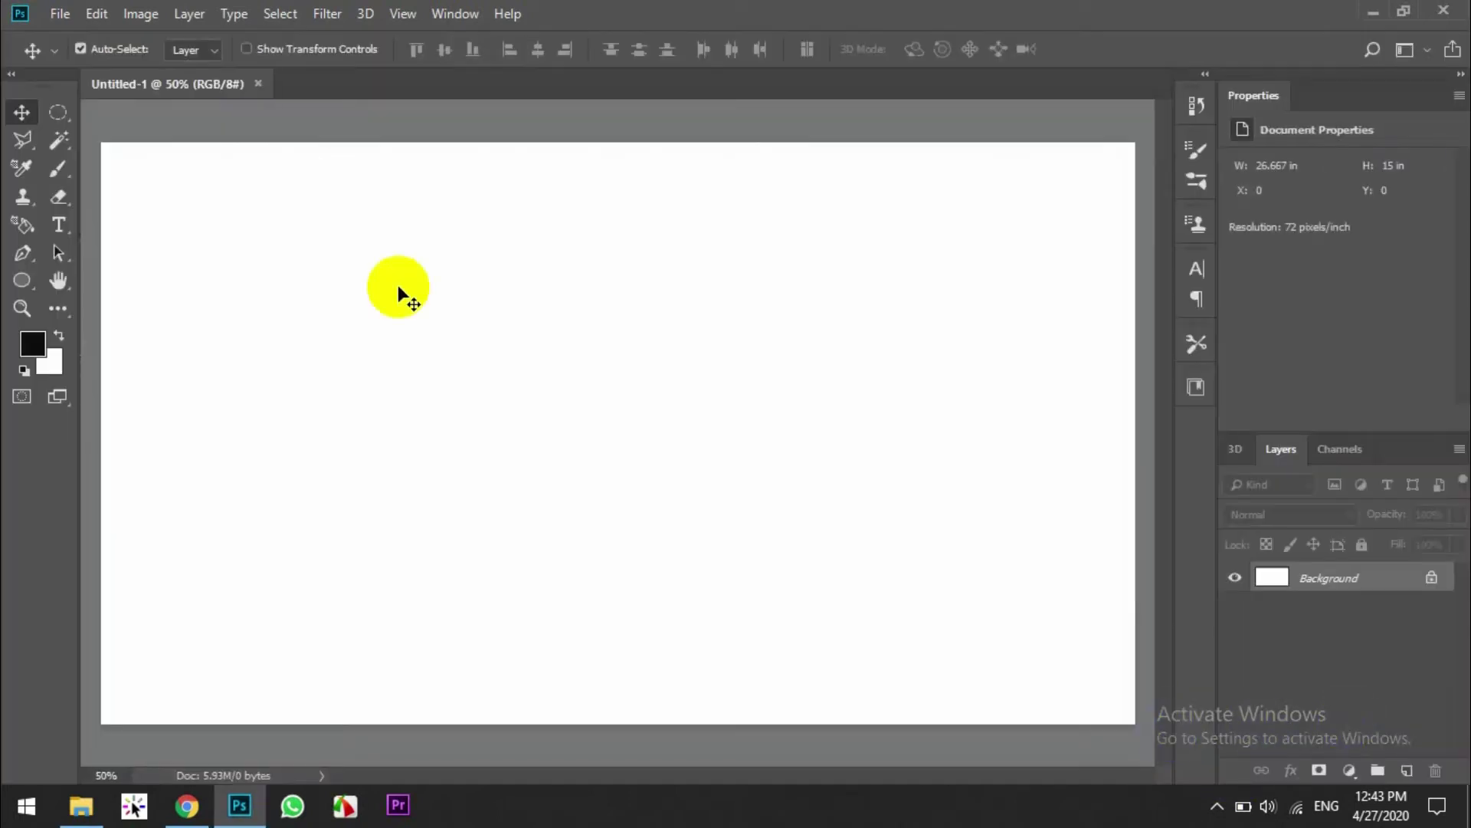
Draw a roughly 642 × 612 px circular ellipse path in the canvas centre using Path mode
click(21, 282)
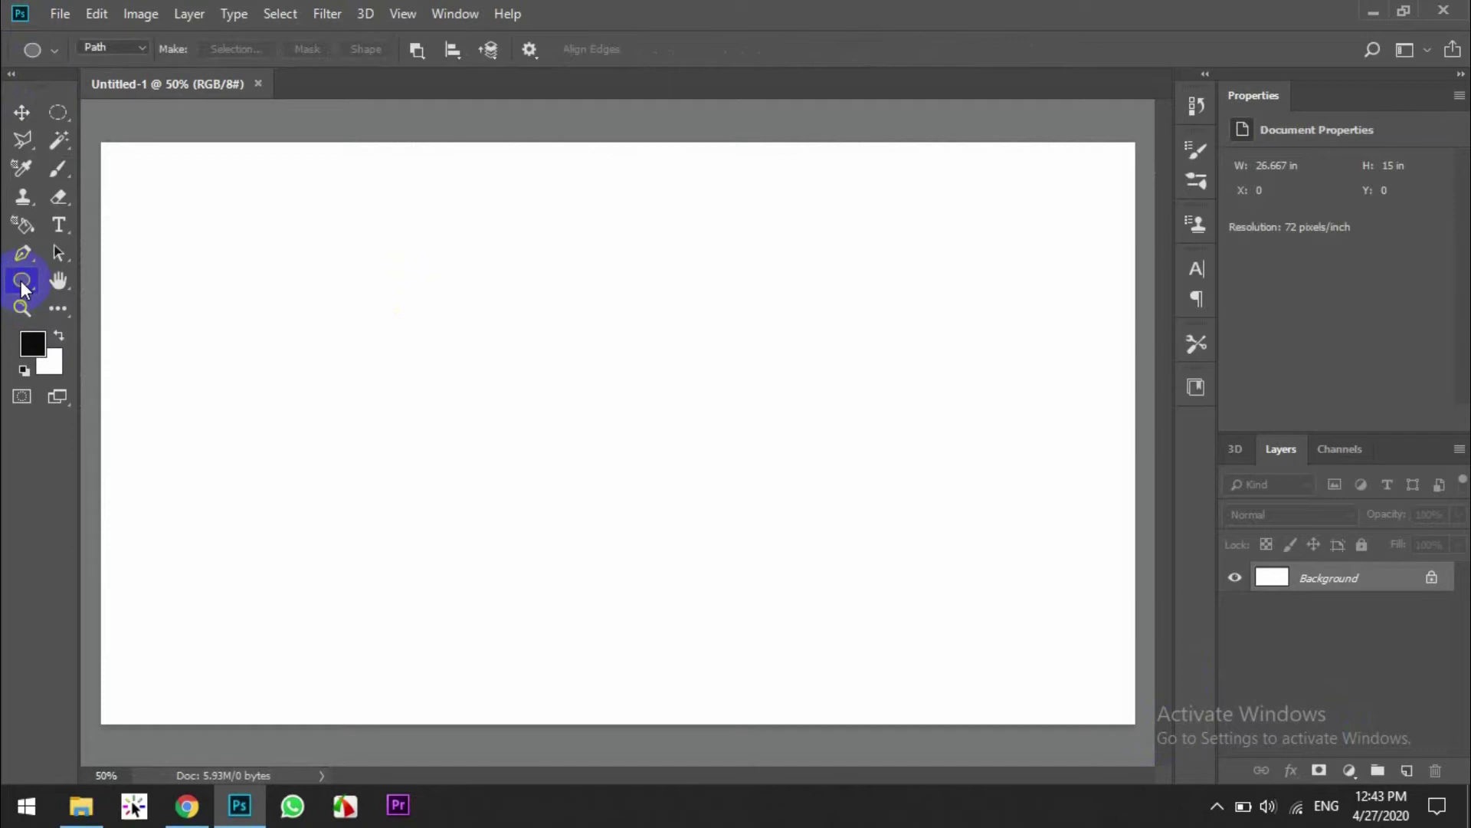
click(138, 48)
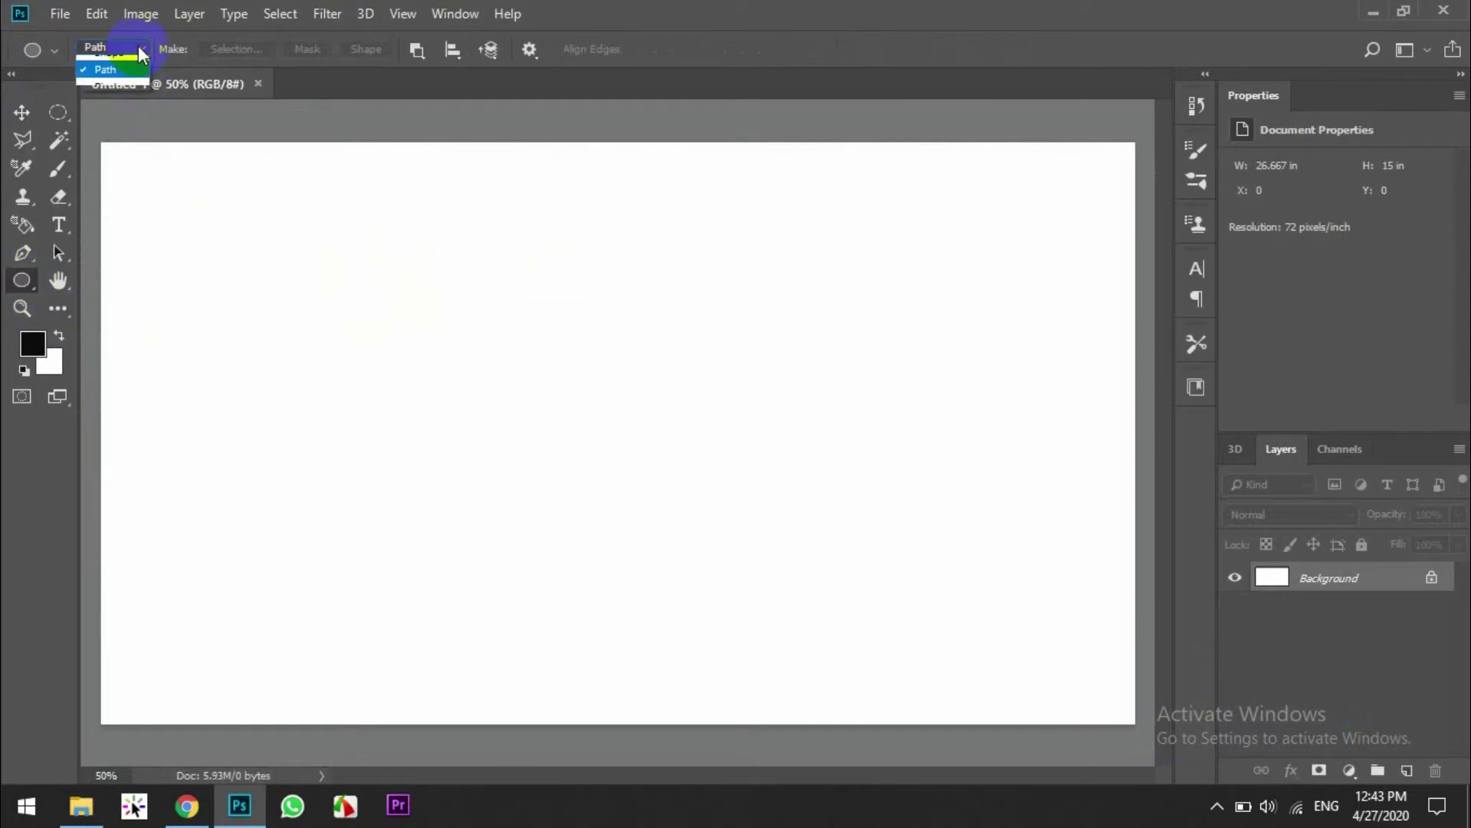
click(107, 75)
drag(447, 307, 789, 634)
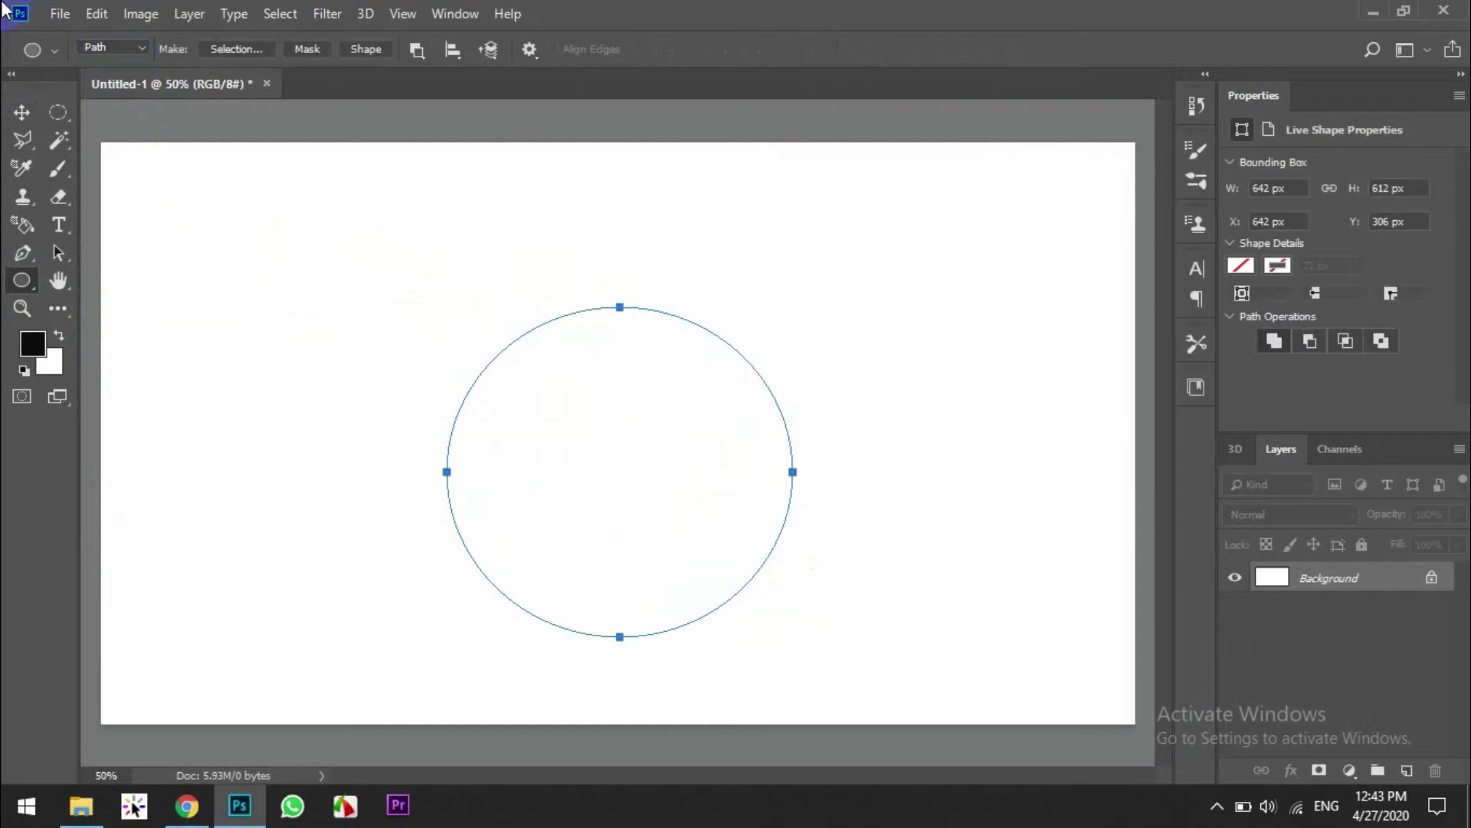
click(23, 116)
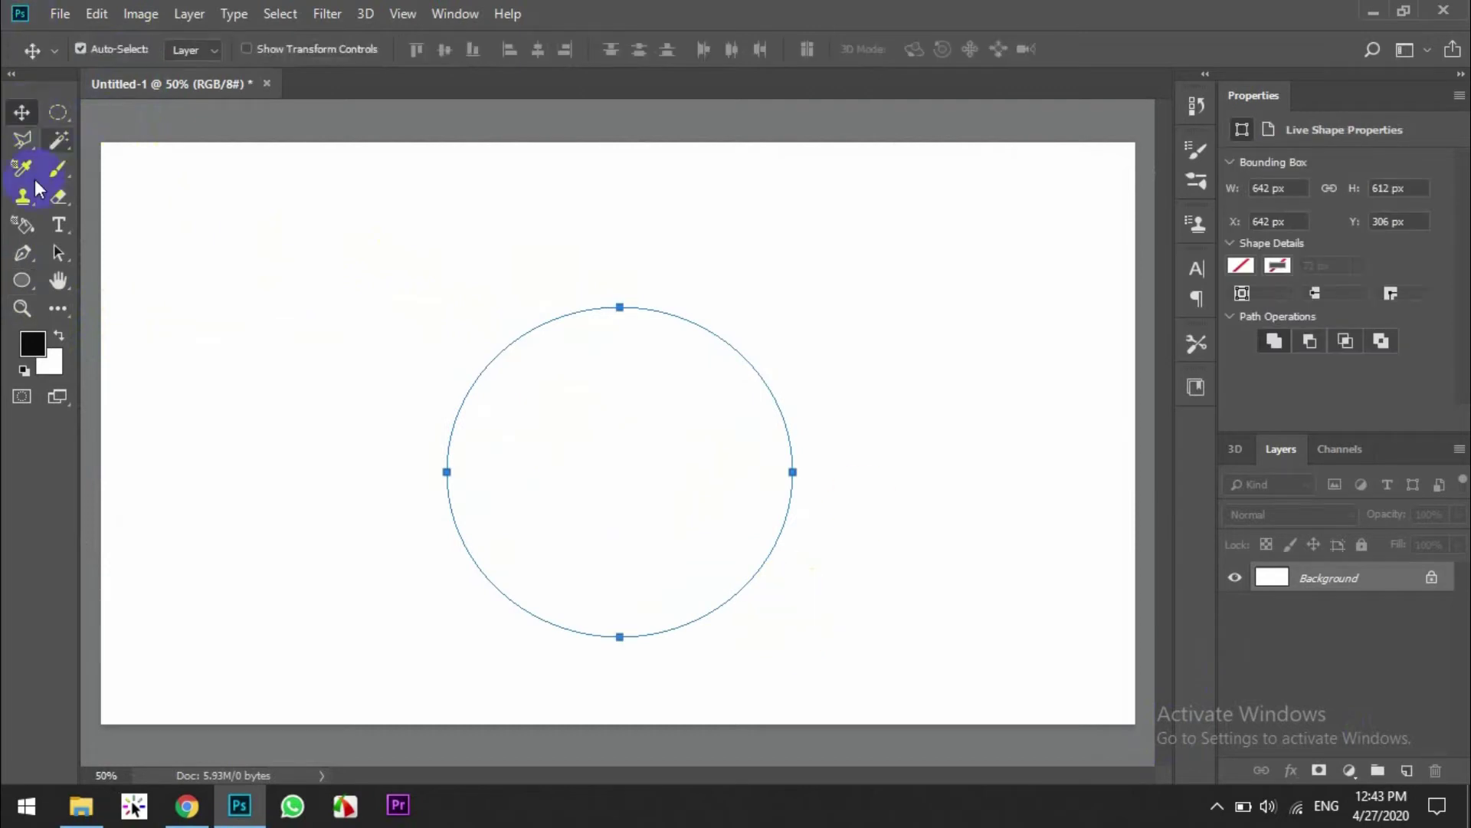
Type 'animate your circular text in adobe photoshop cc in computer' along the circle, then move it higher
click(59, 226)
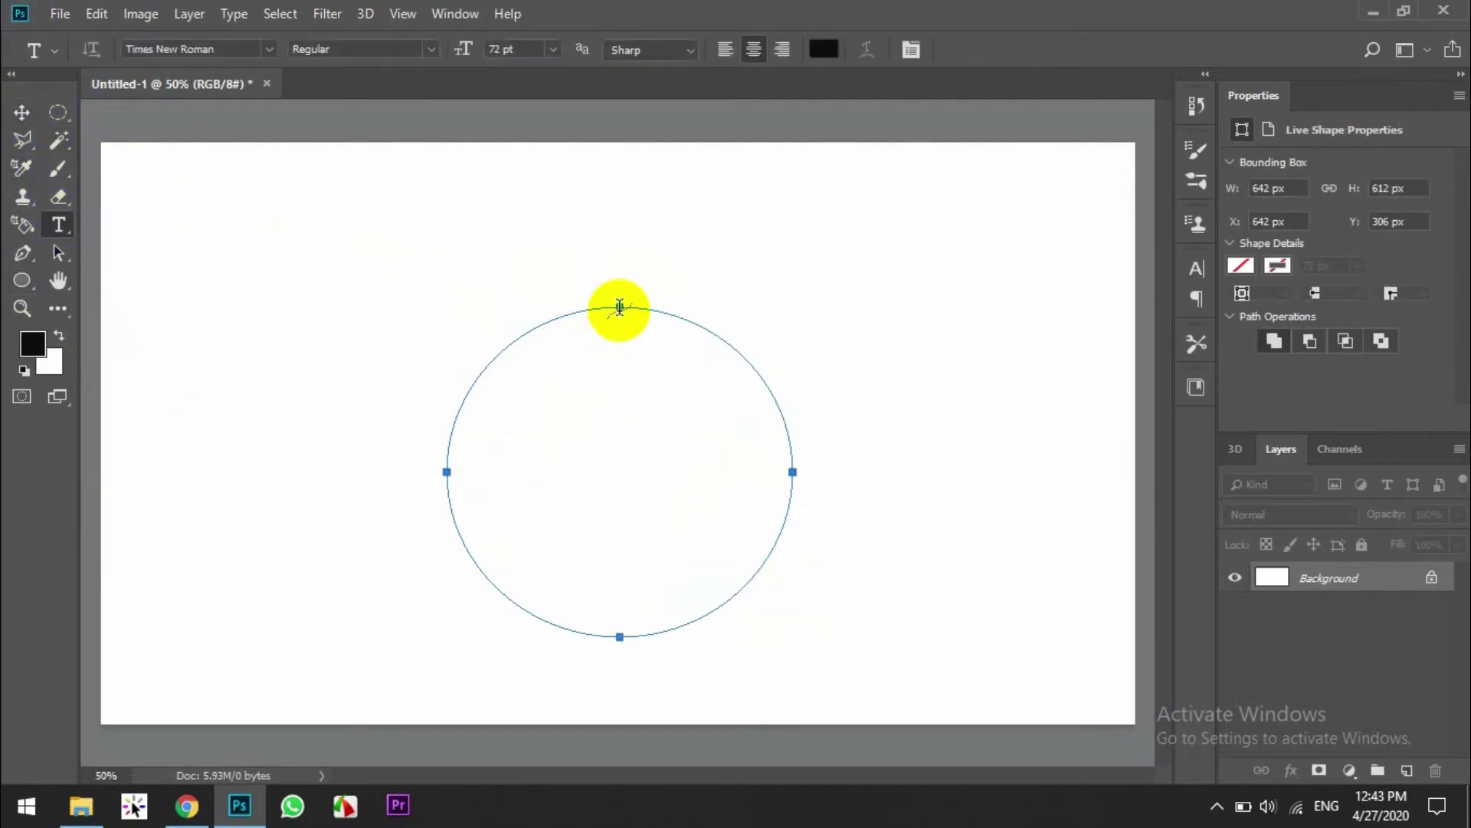
click(620, 307)
text(a)
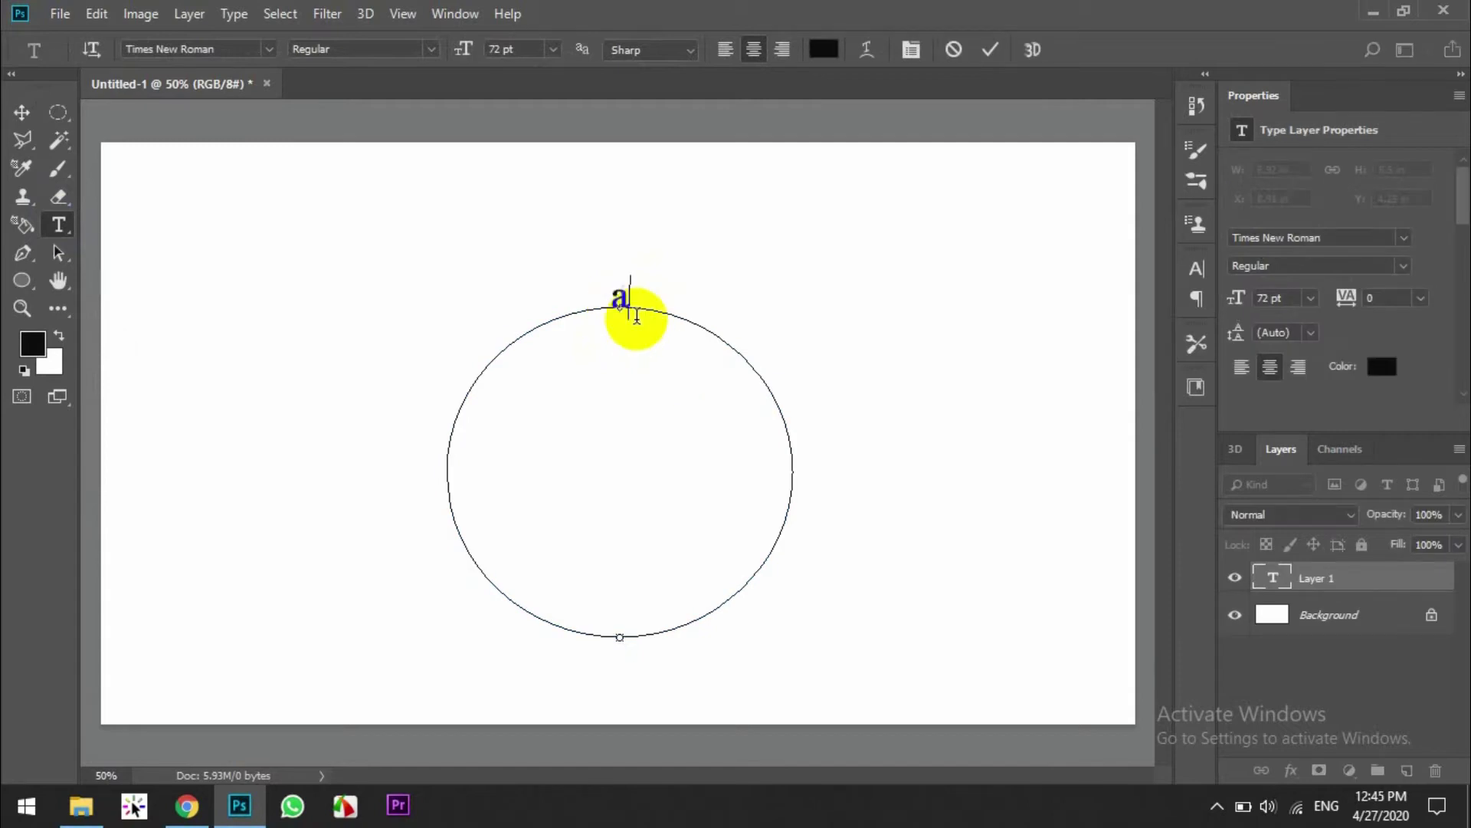
text(te your circular text in adib)
key(BackSpace)
key(BackSpace)
text(obe photoshop cc)
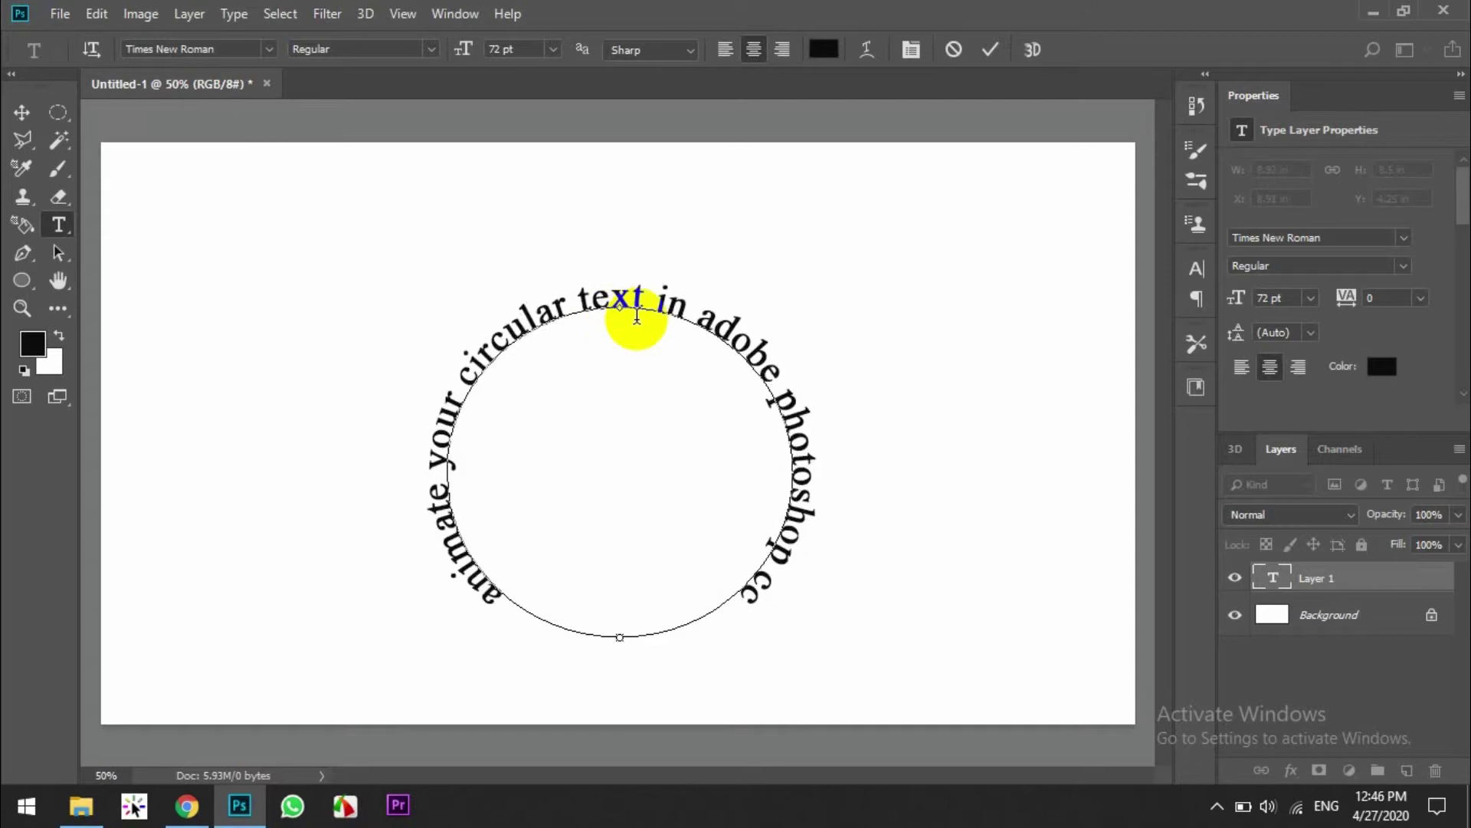
text( in computer)
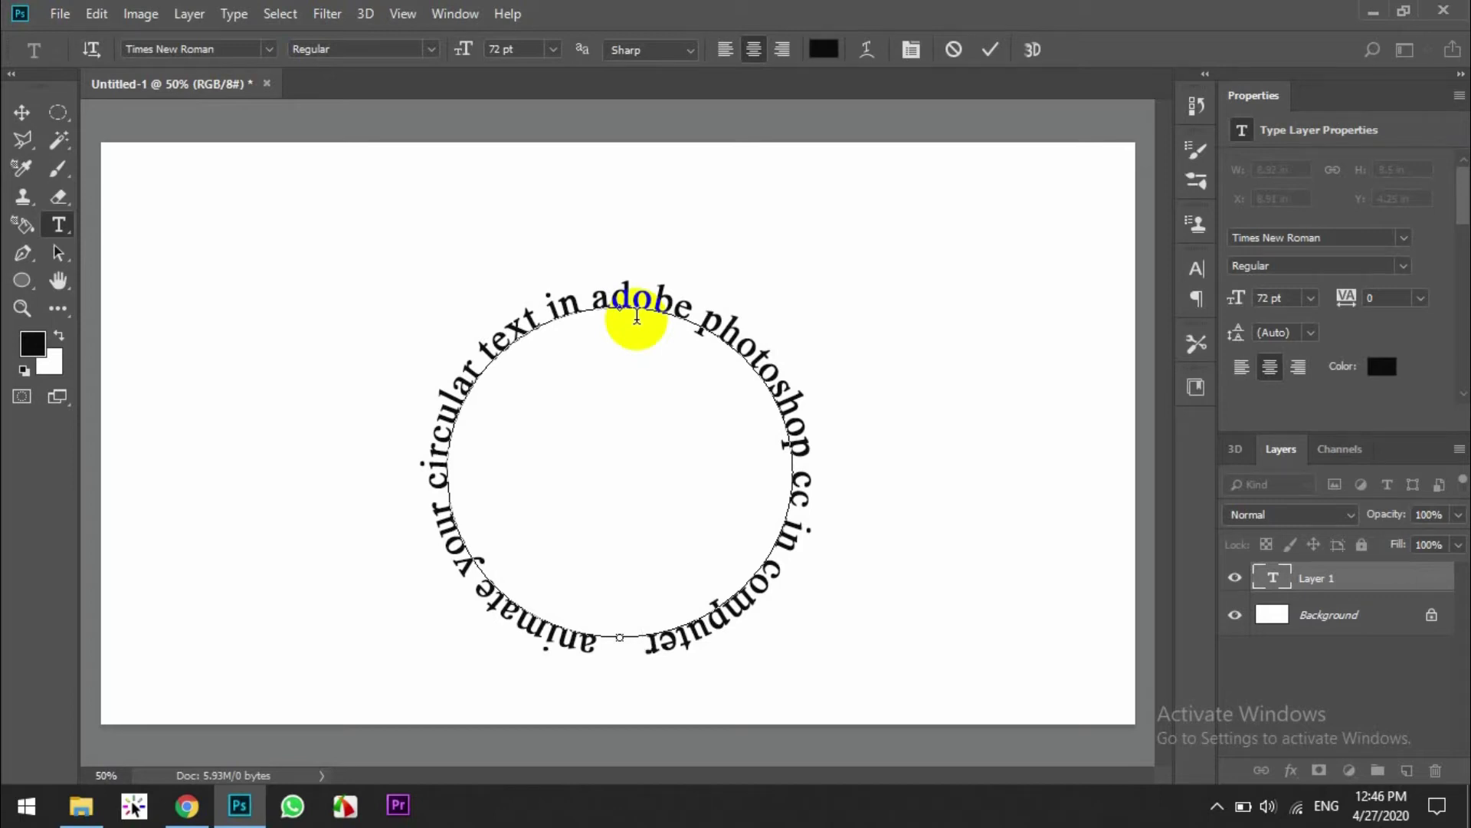
click(20, 115)
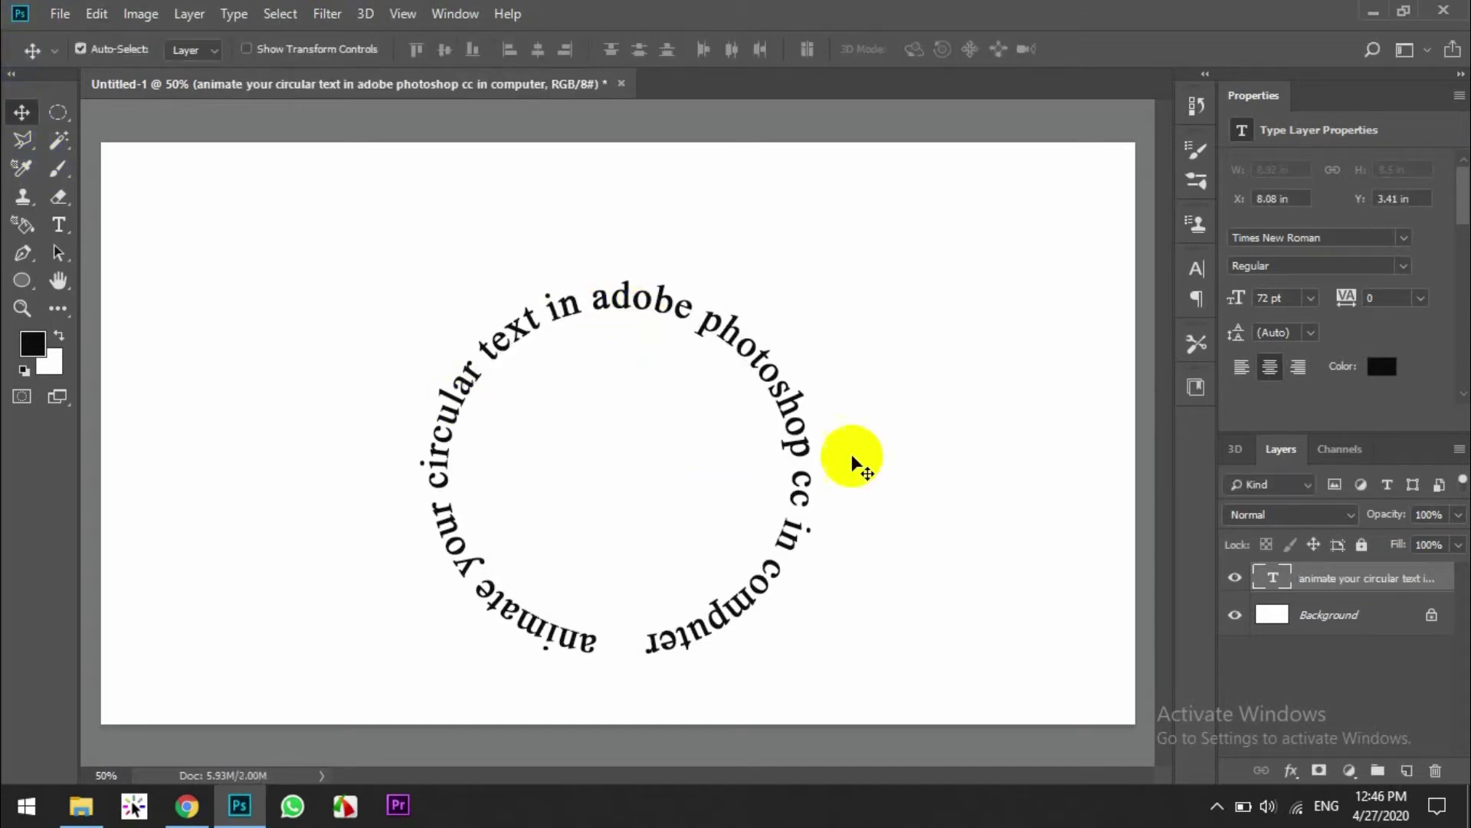
mouse_move(647, 485)
mouse_down()
mouse_move(625, 341)
mouse_move(625, 362)
mouse_up()
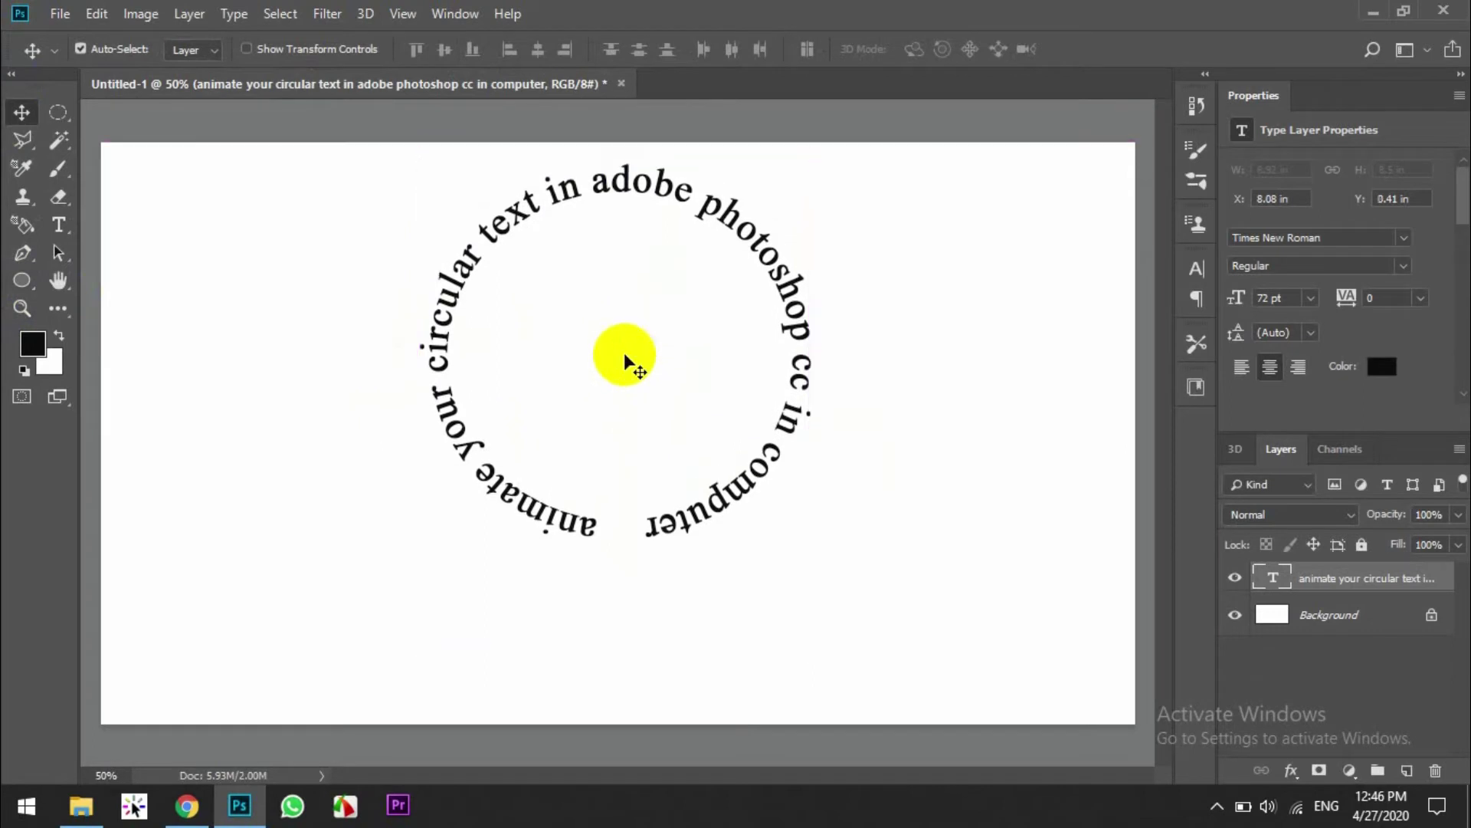
Show the Timeline panel, create a video timeline, and expand the text layer's Transform, Opacity and Style properties
click(465, 15)
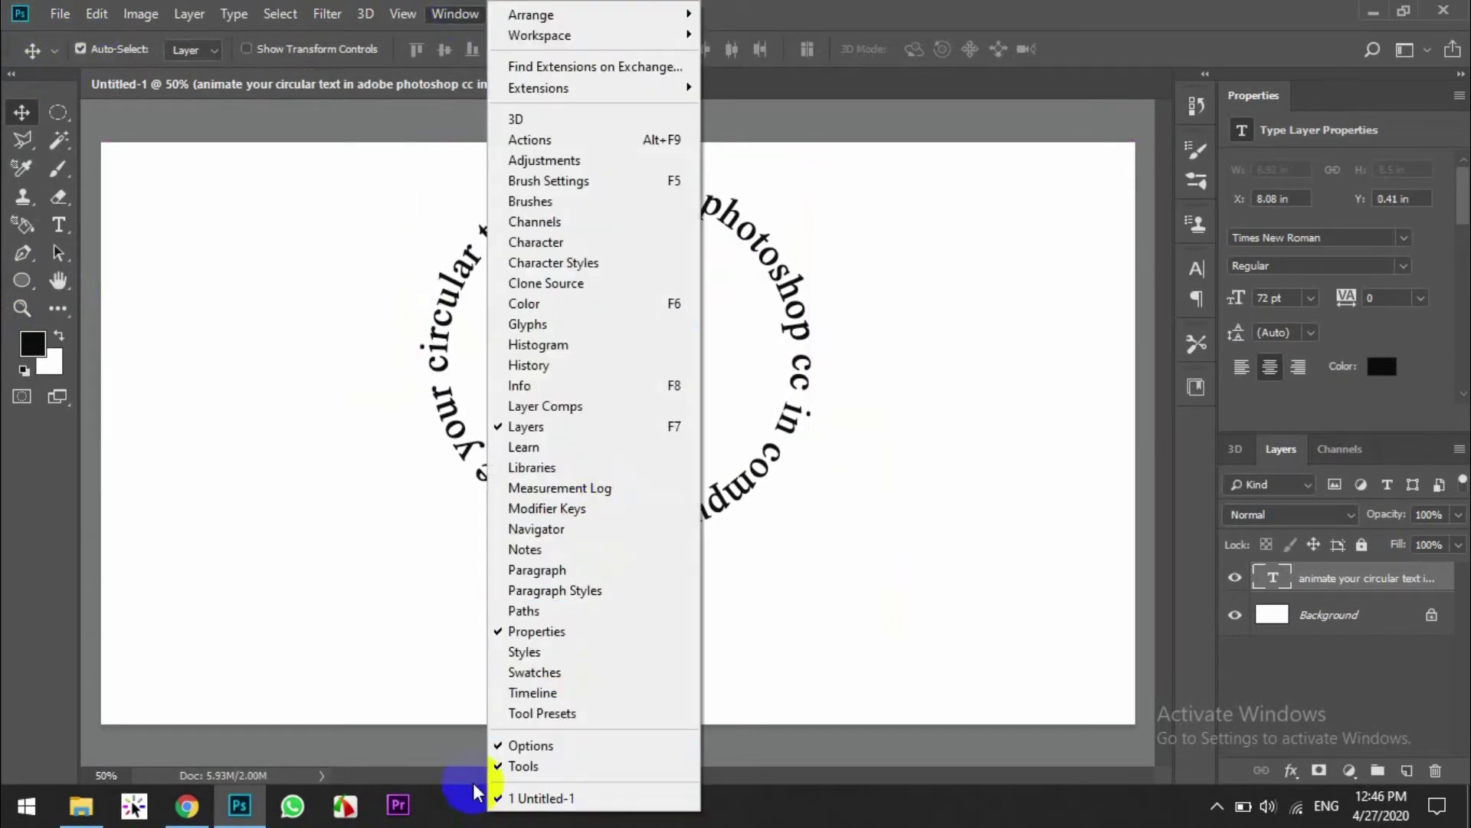
click(526, 599)
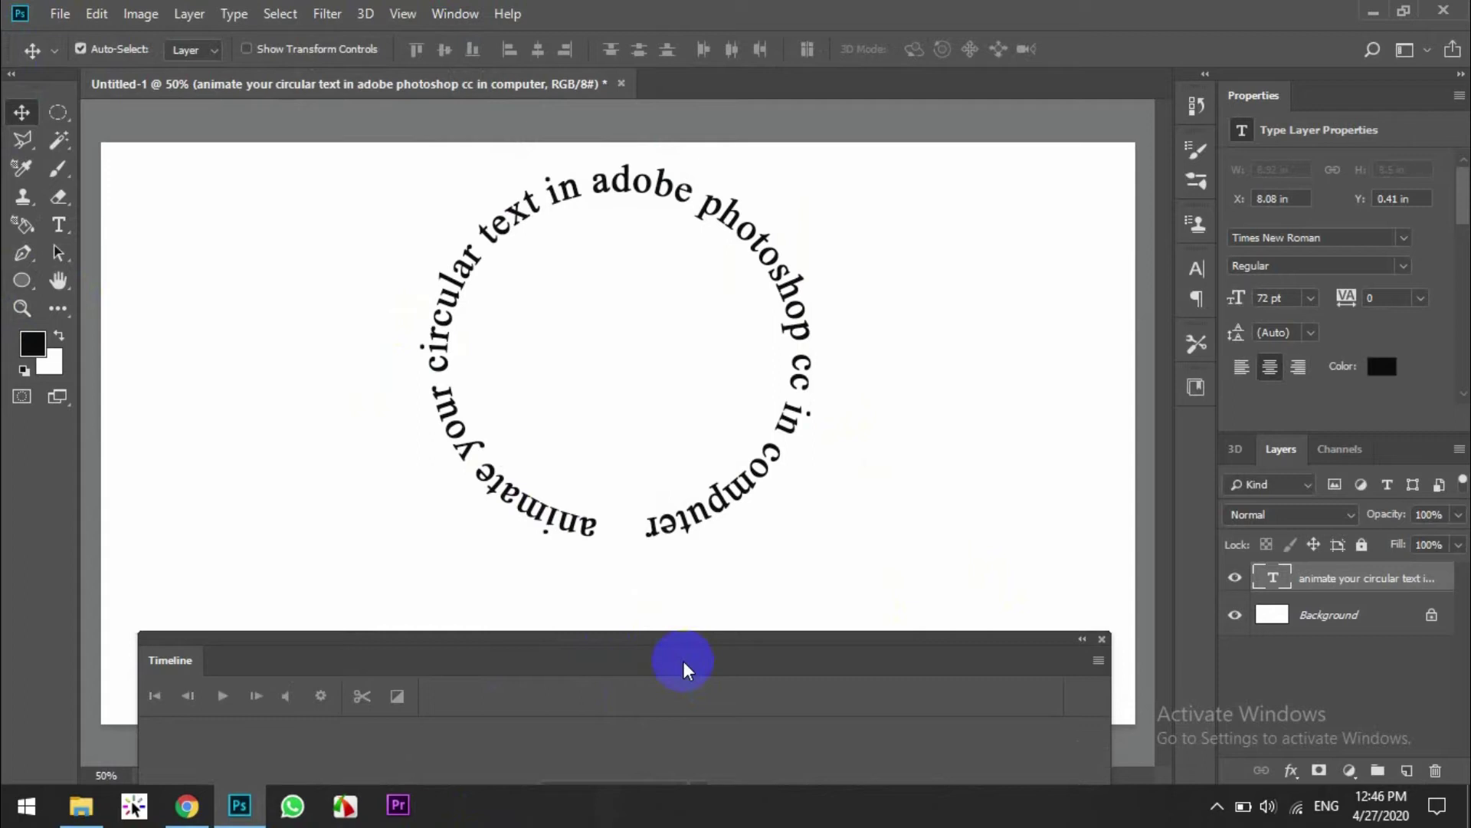
drag(683, 666, 668, 619)
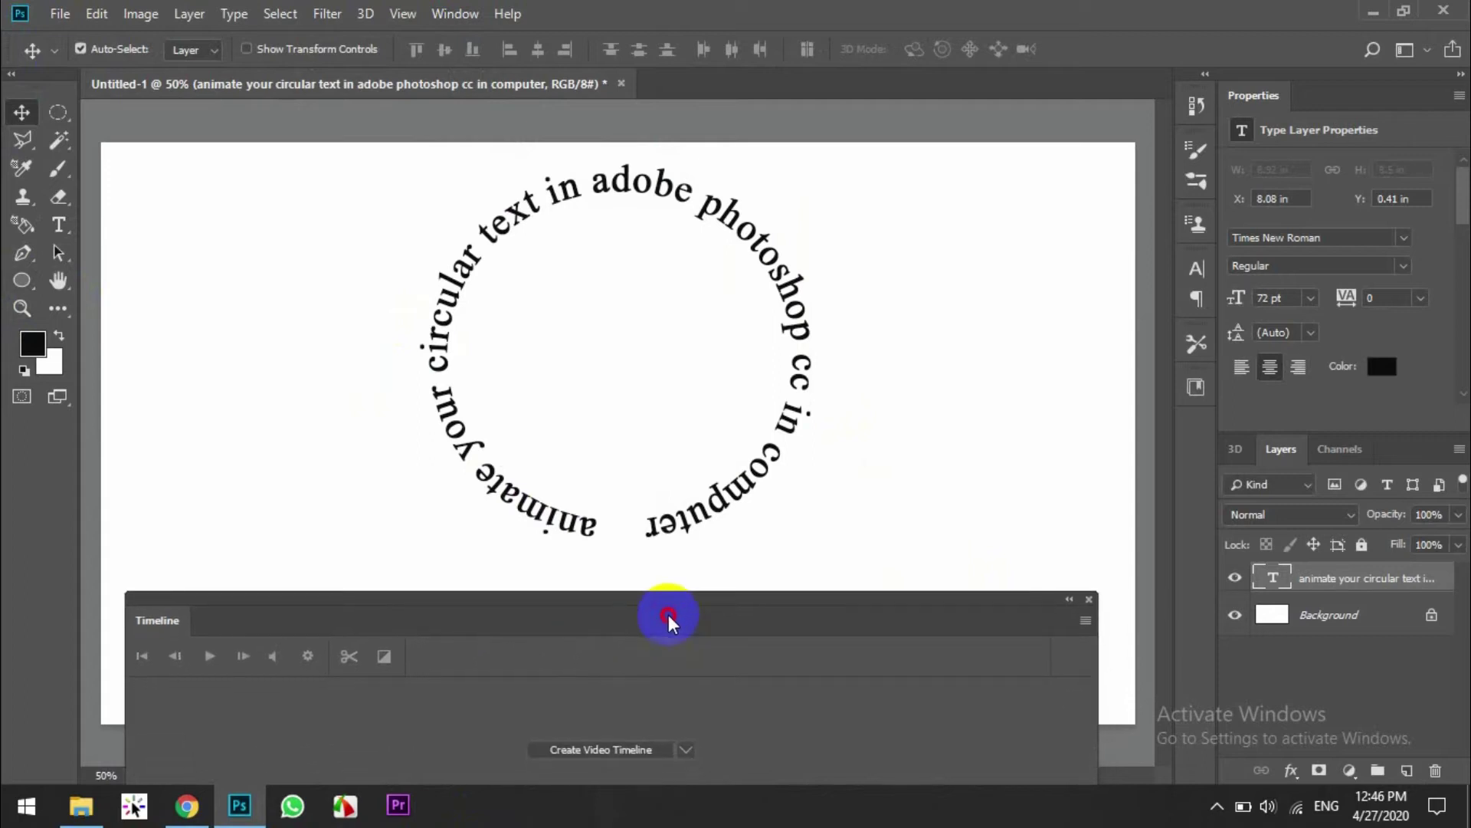
click(601, 751)
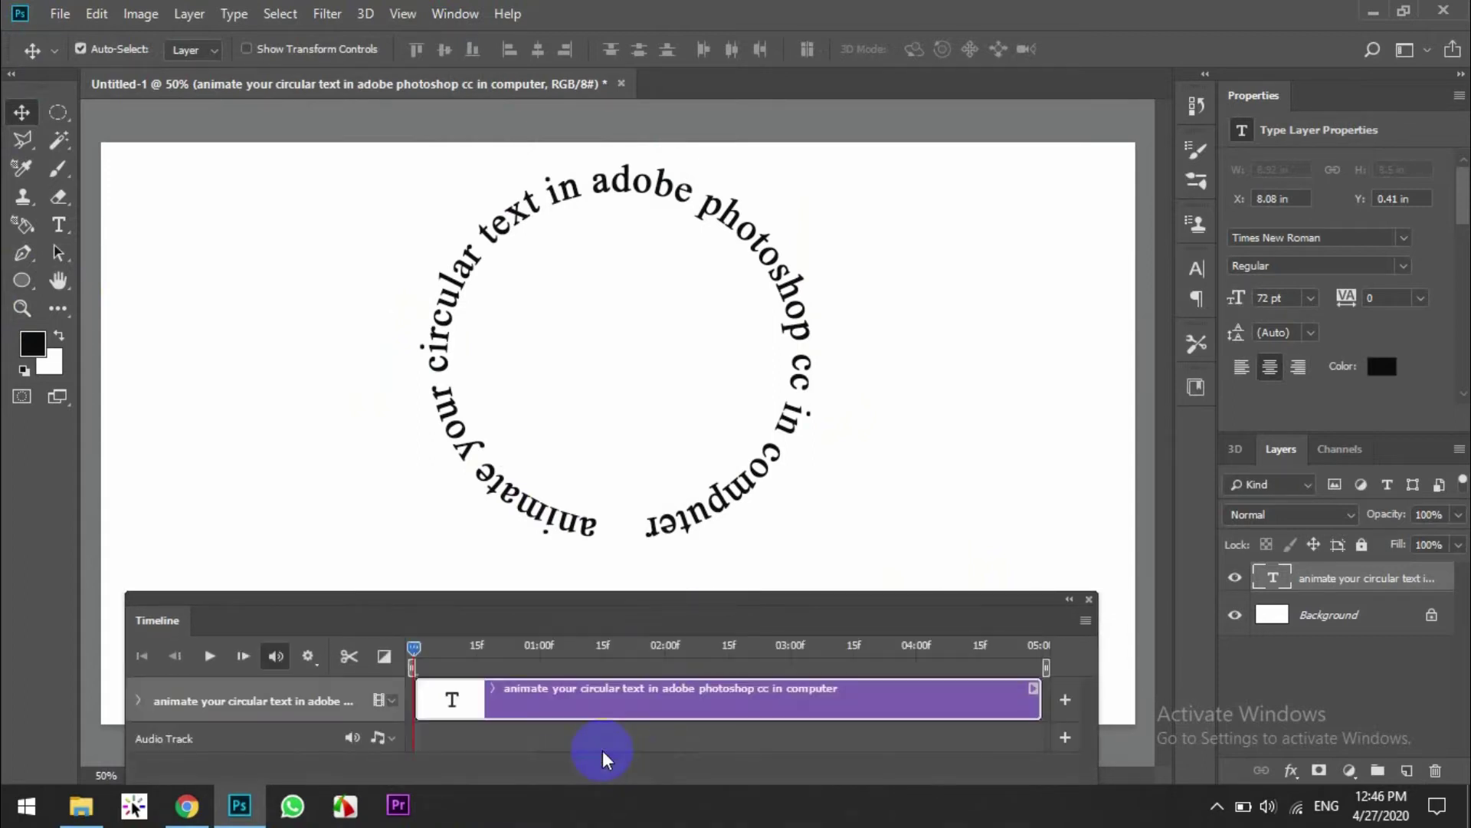
click(138, 701)
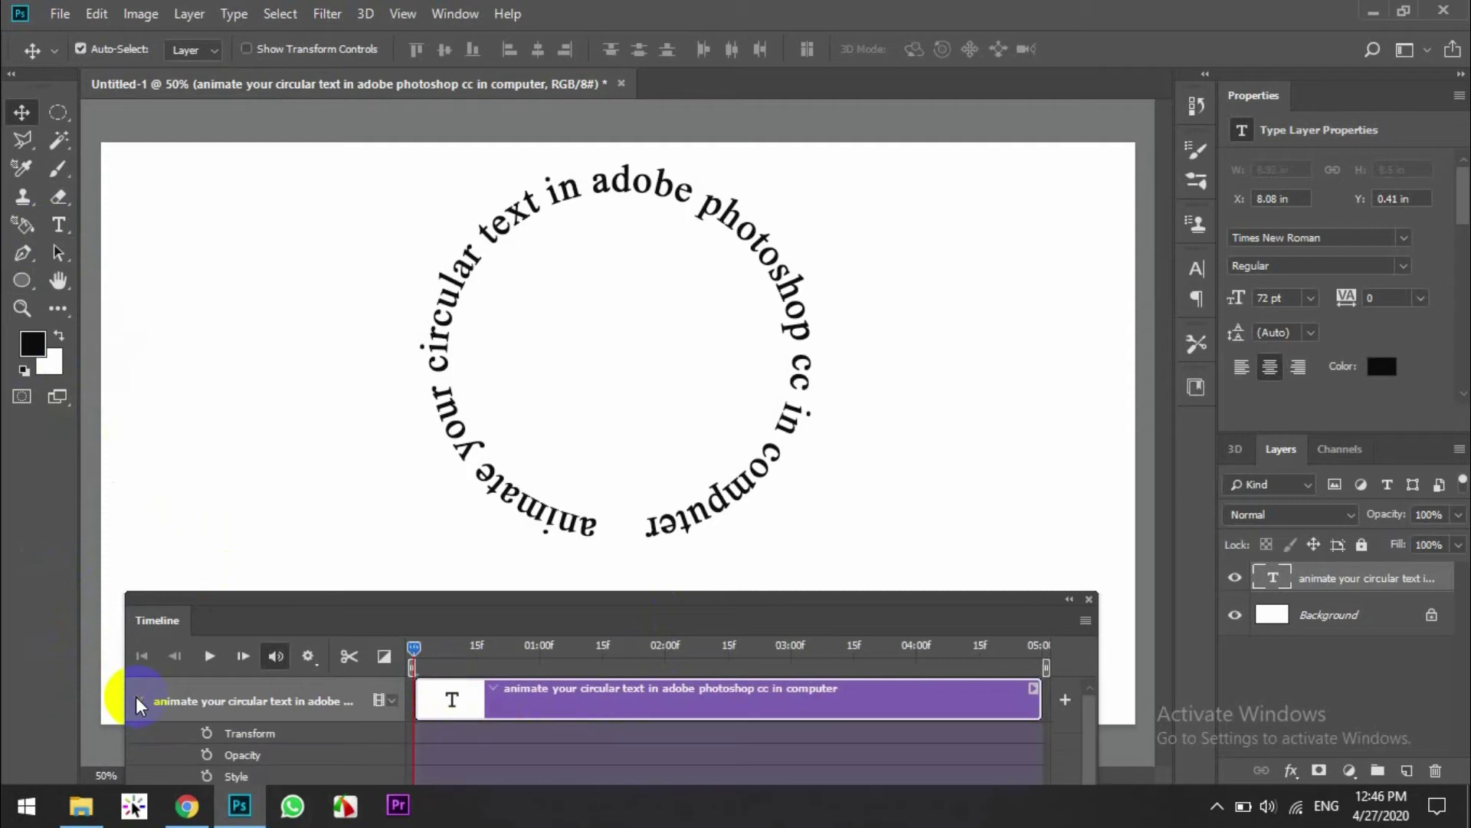
Add a Transform keyframe at time zero, then rotate the text about 179° at 01:00f
click(207, 733)
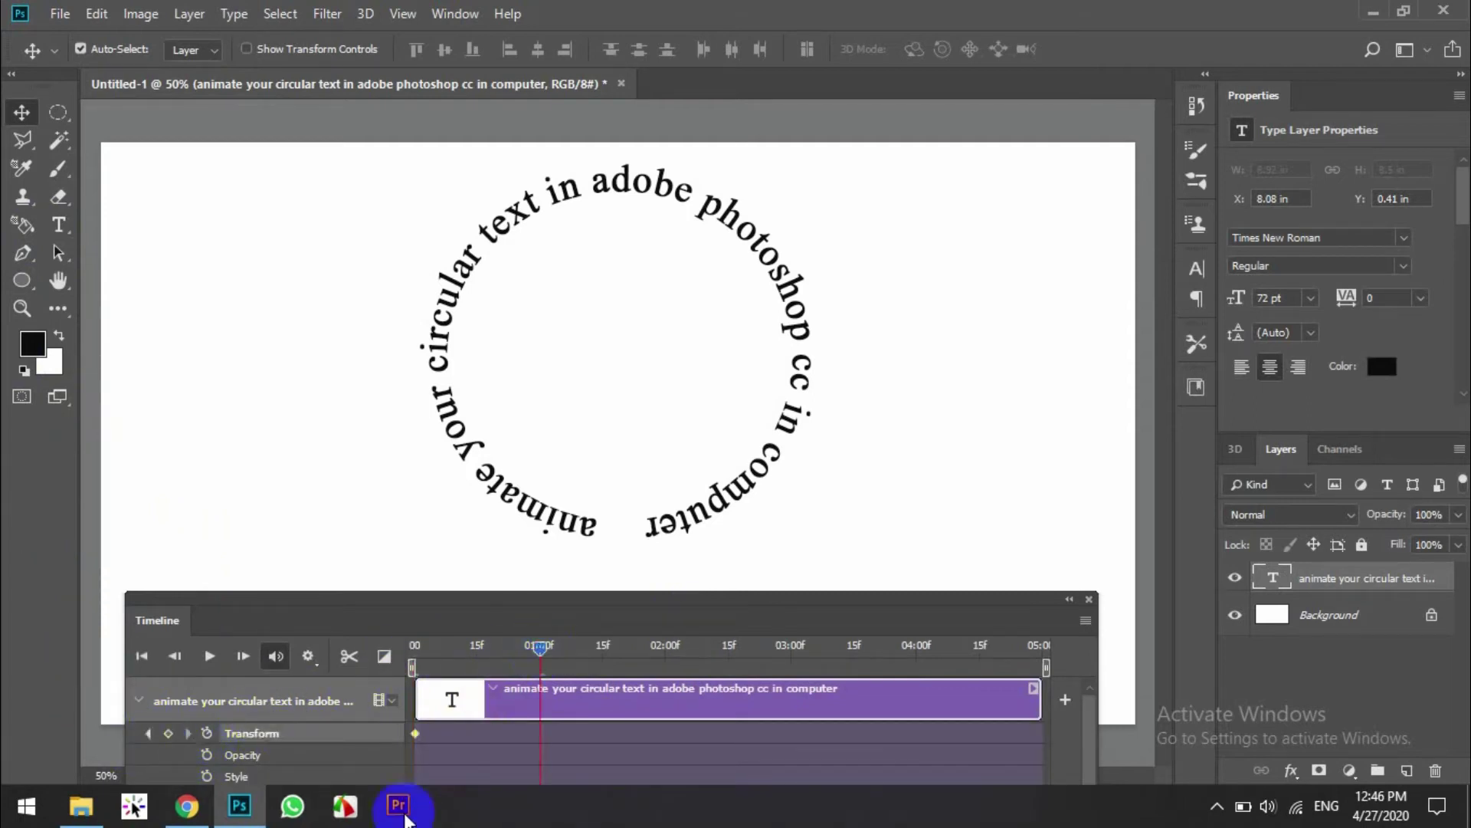
key(ctrl)
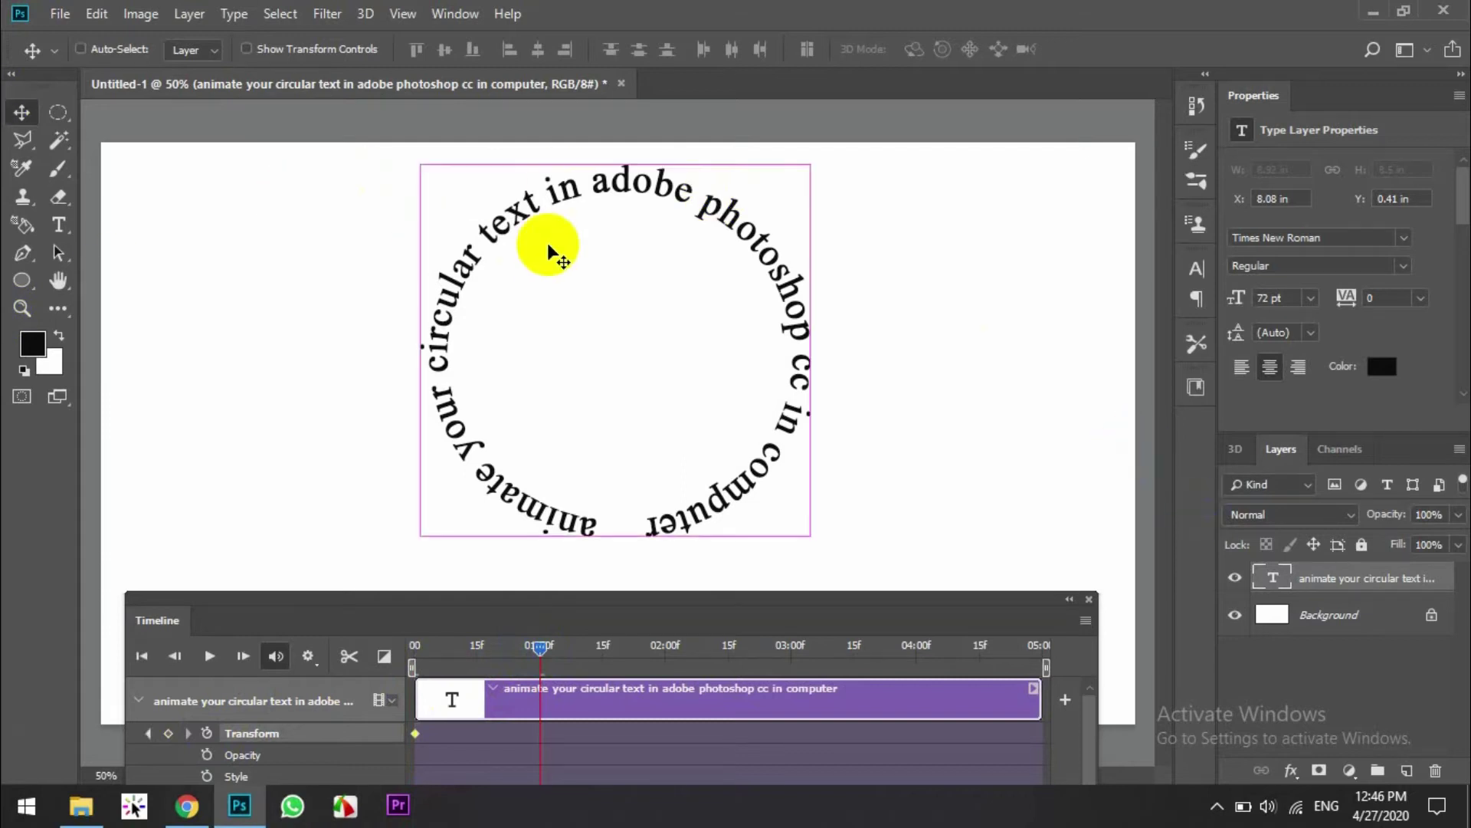
key(ctrl+t)
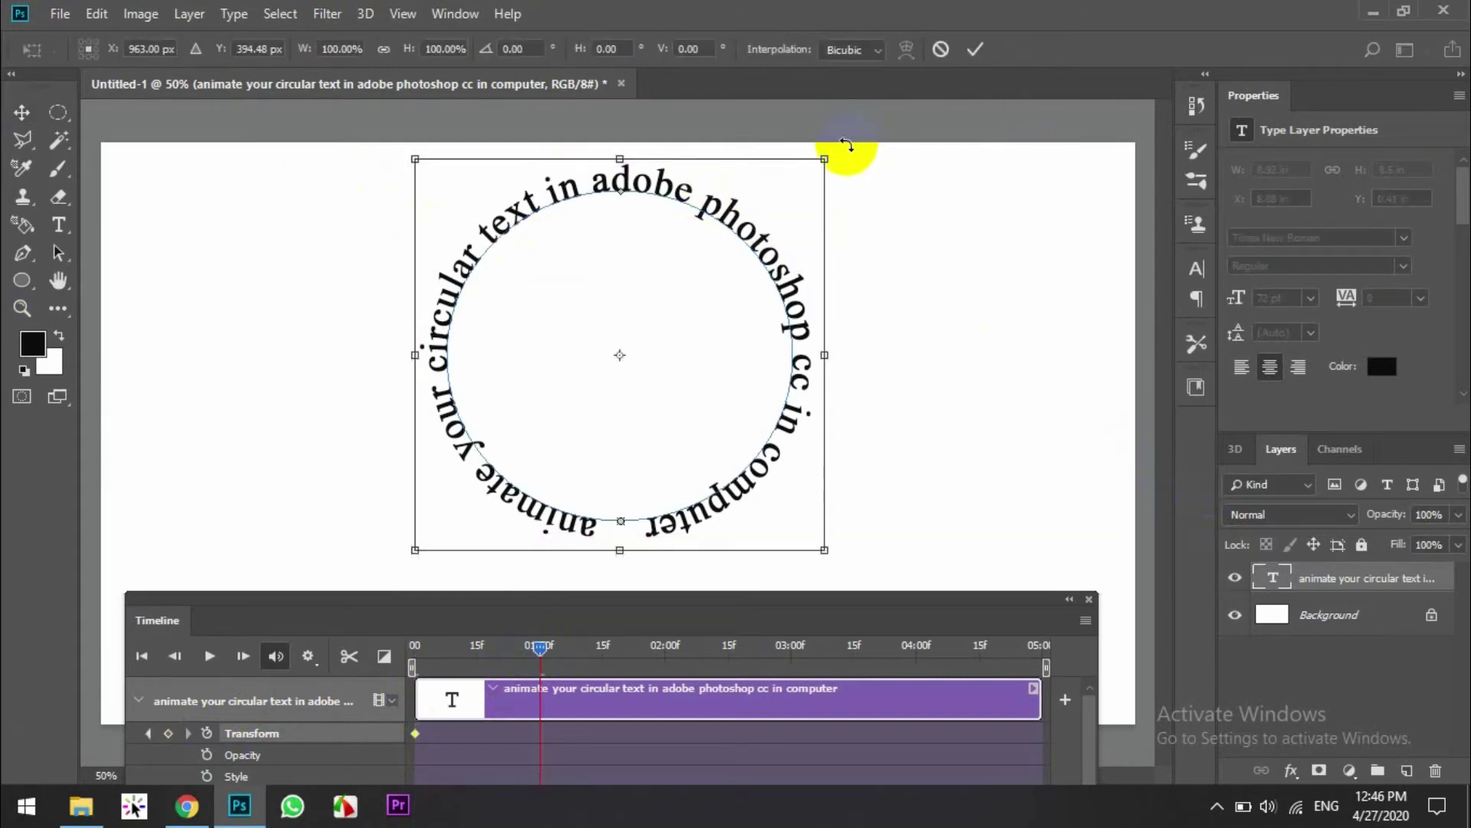
mouse_move(843, 146)
mouse_down()
mouse_move(664, 560)
mouse_move(508, 458)
mouse_up()
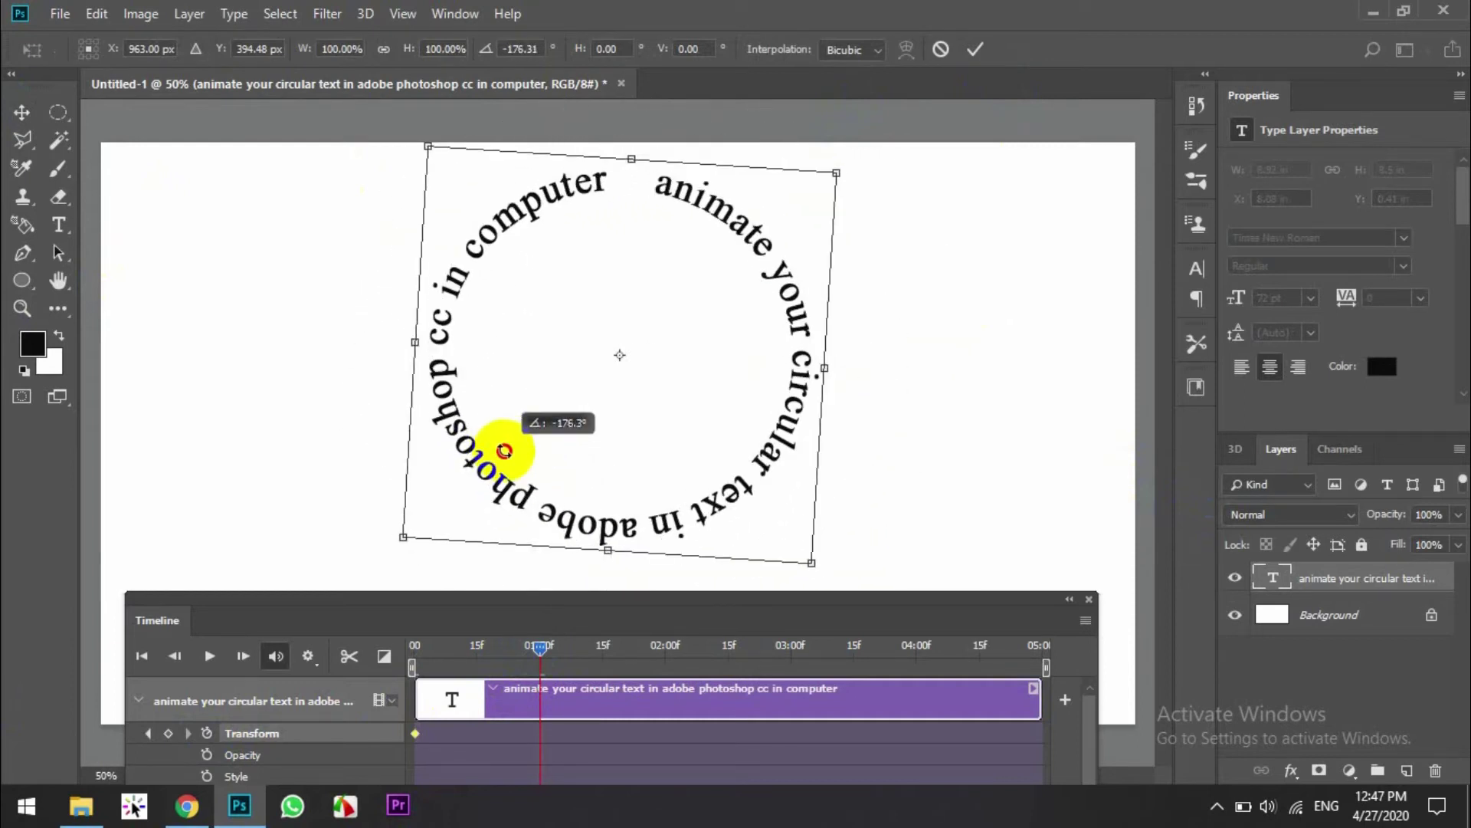
drag(508, 459, 503, 482)
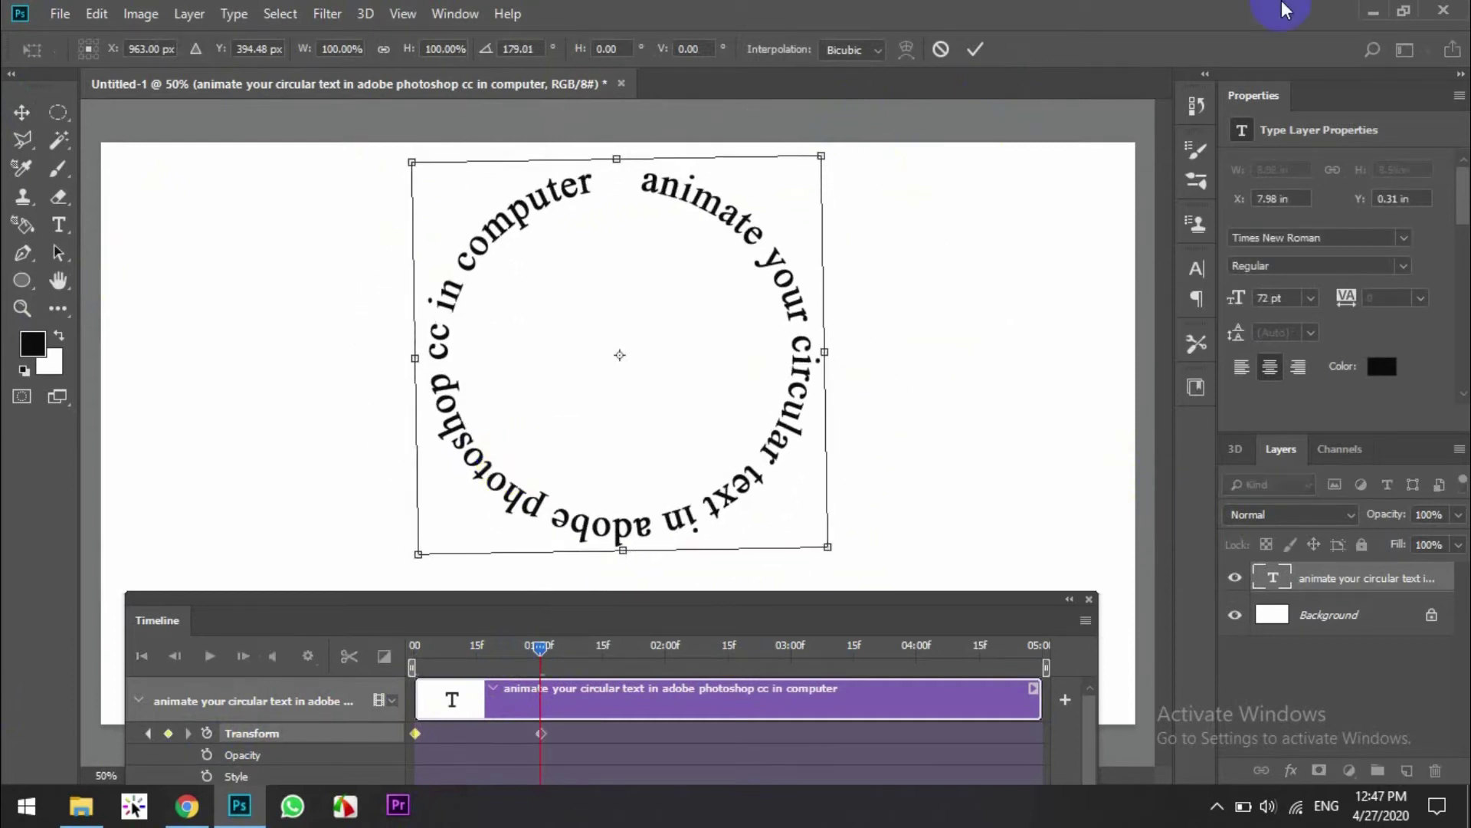
click(975, 52)
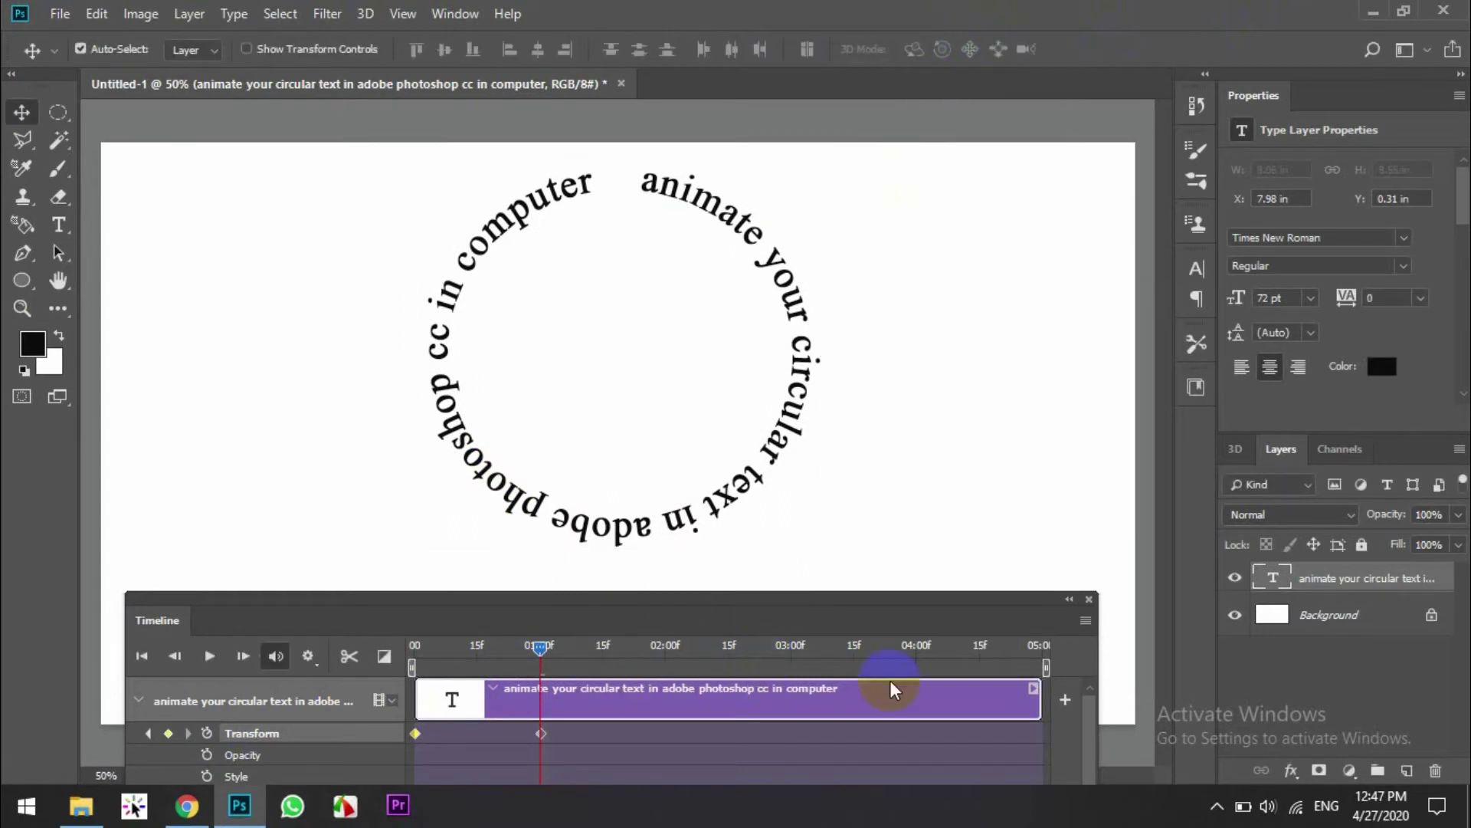
right_click(1001, 703)
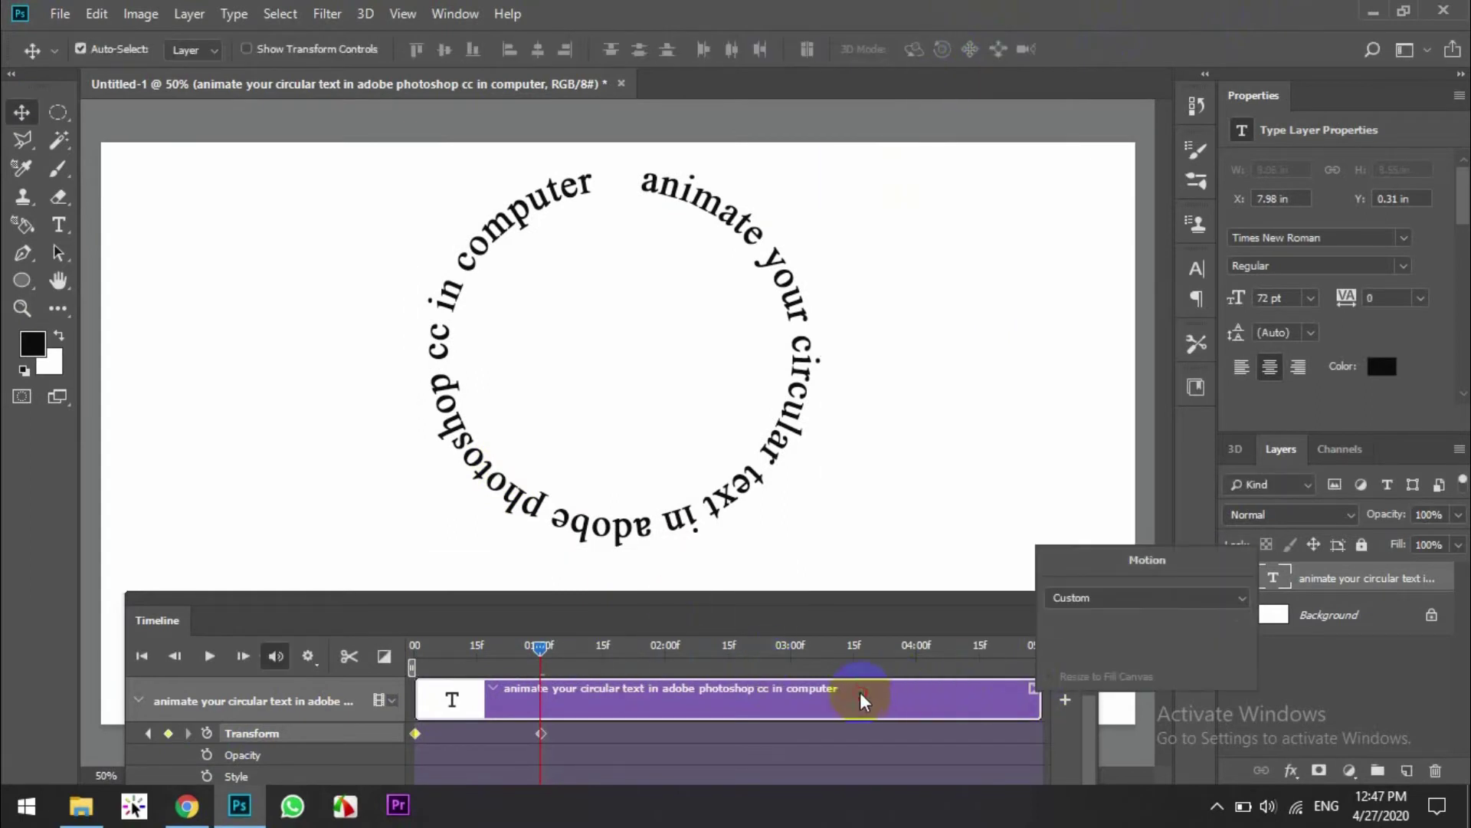
Trim the text clip so it ends exactly at the one-second mark
drag(1047, 703, 553, 696)
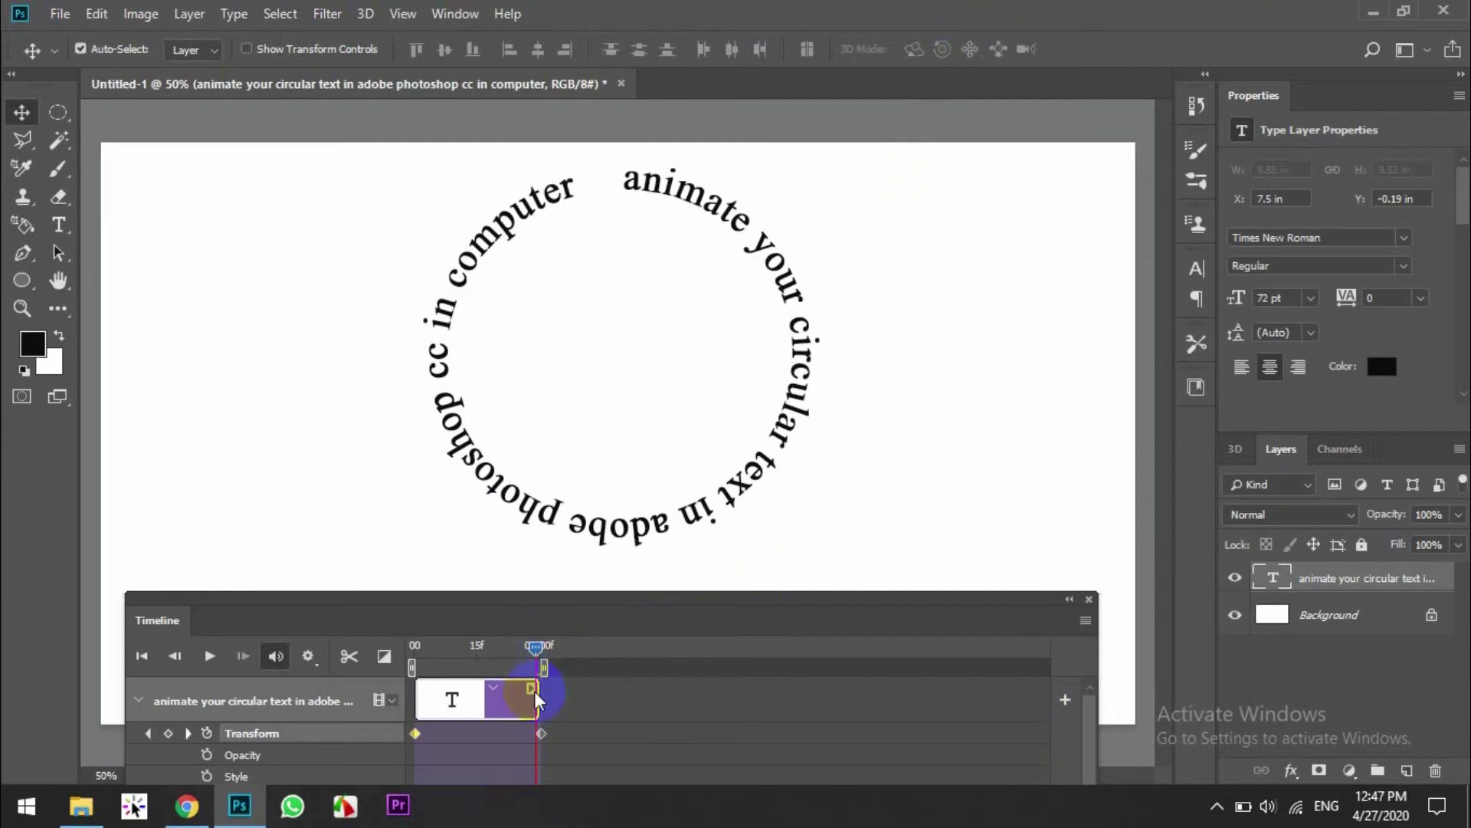
drag(534, 695, 564, 694)
click(543, 648)
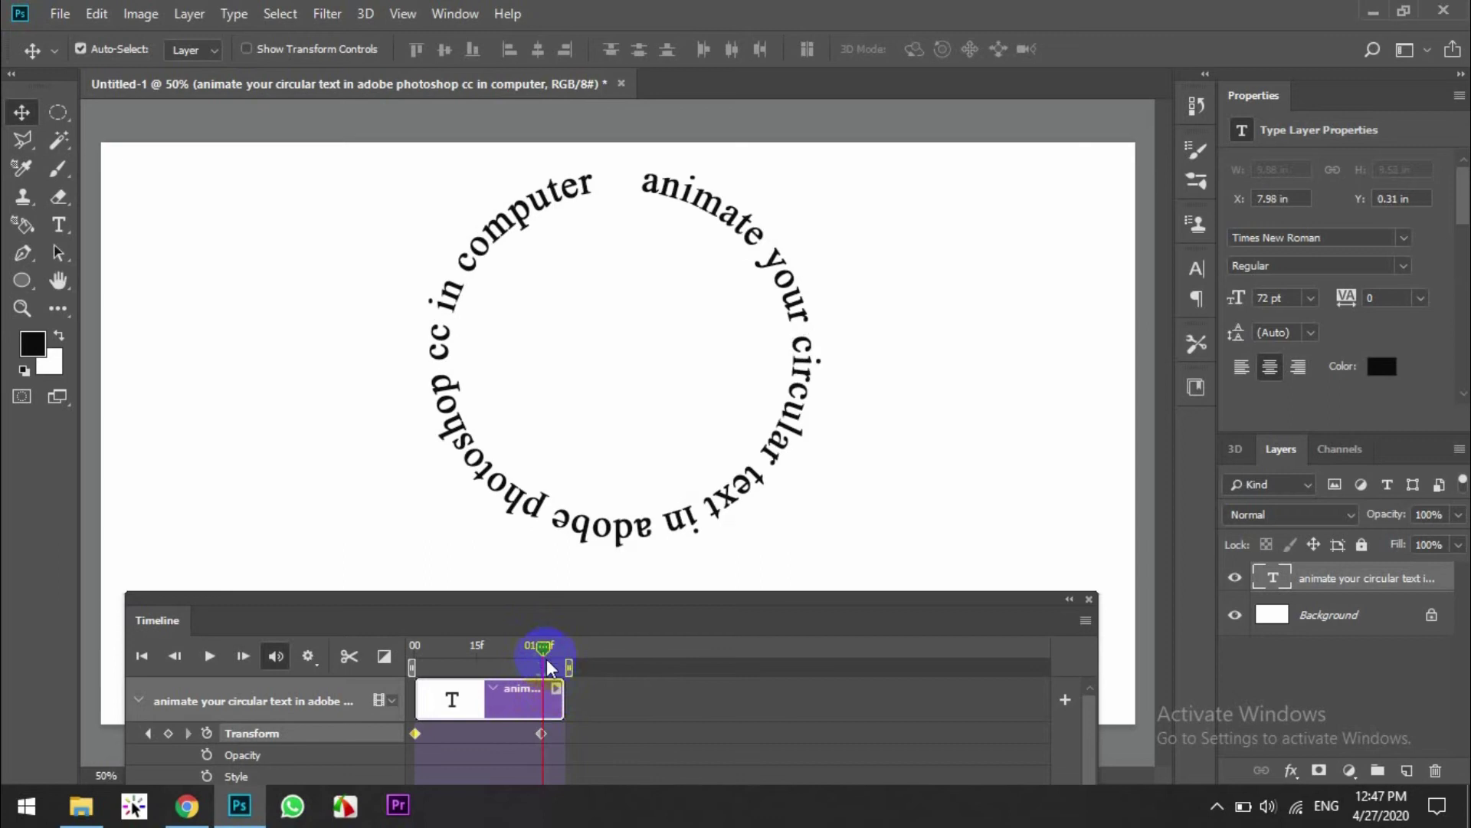
drag(569, 704, 555, 717)
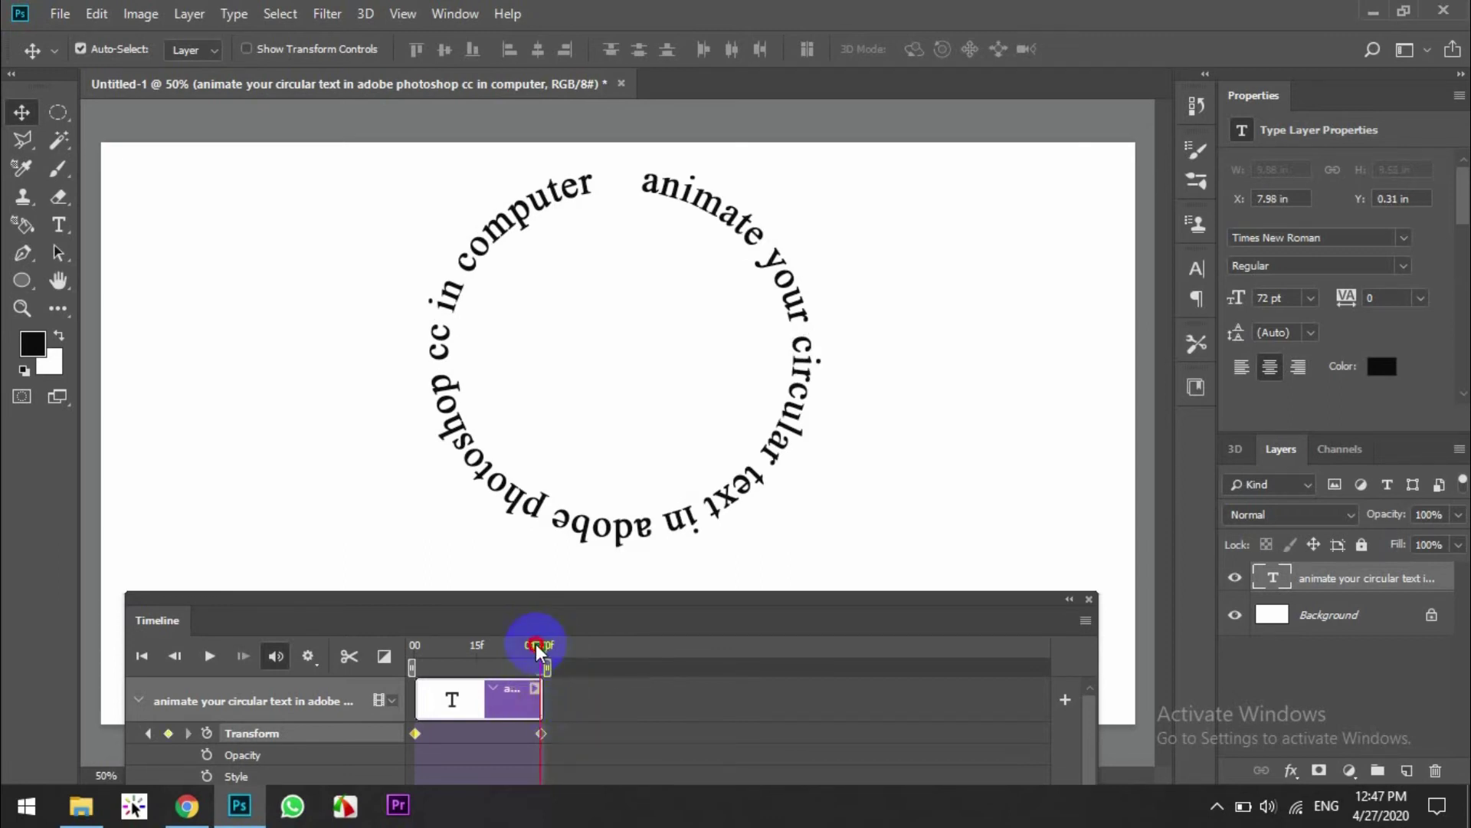
drag(537, 648, 399, 650)
Enable Loop Playback and preview the spinning text animation, then stop playback
click(210, 664)
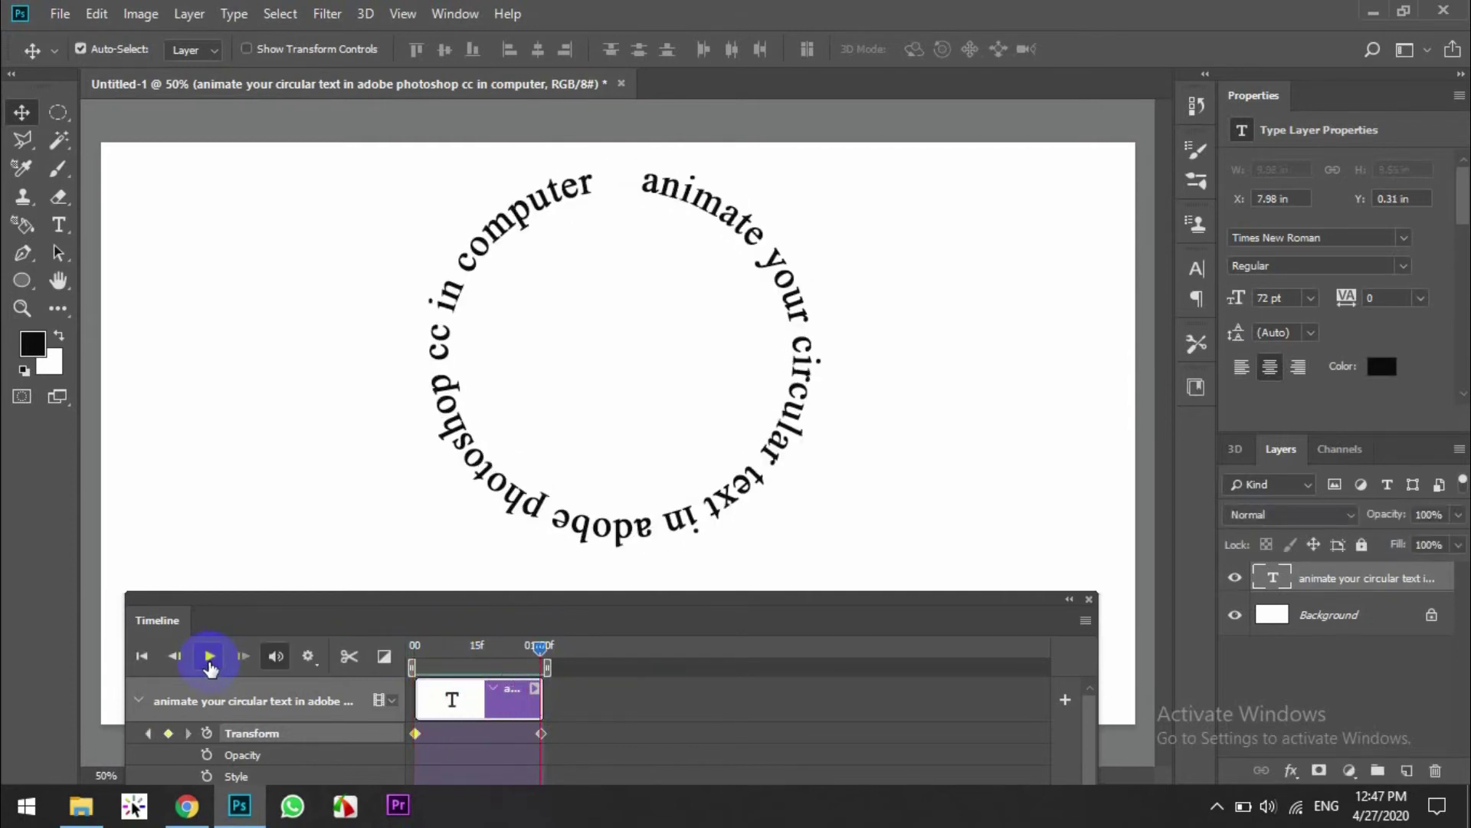
click(1086, 620)
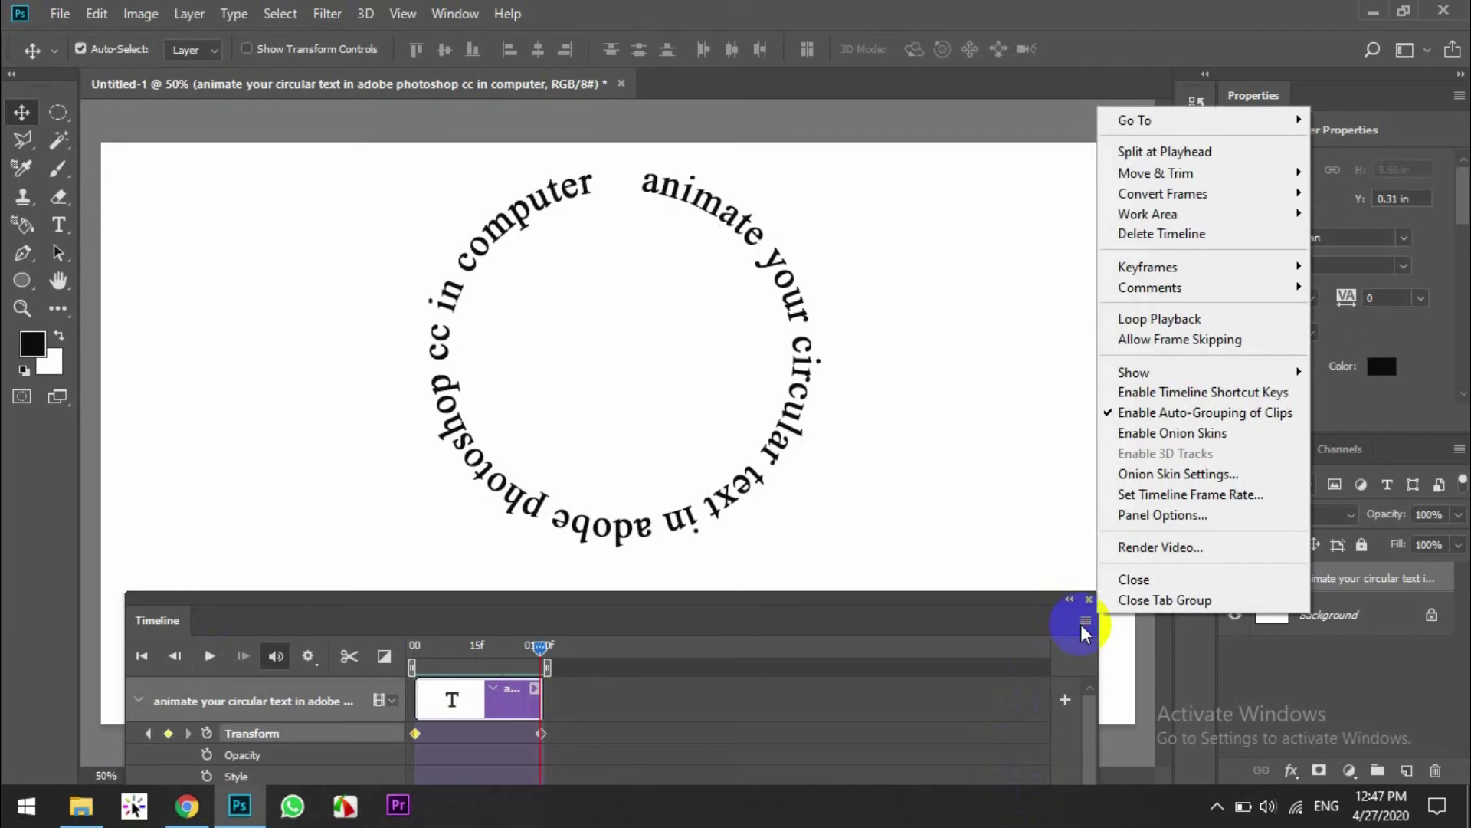
click(1168, 325)
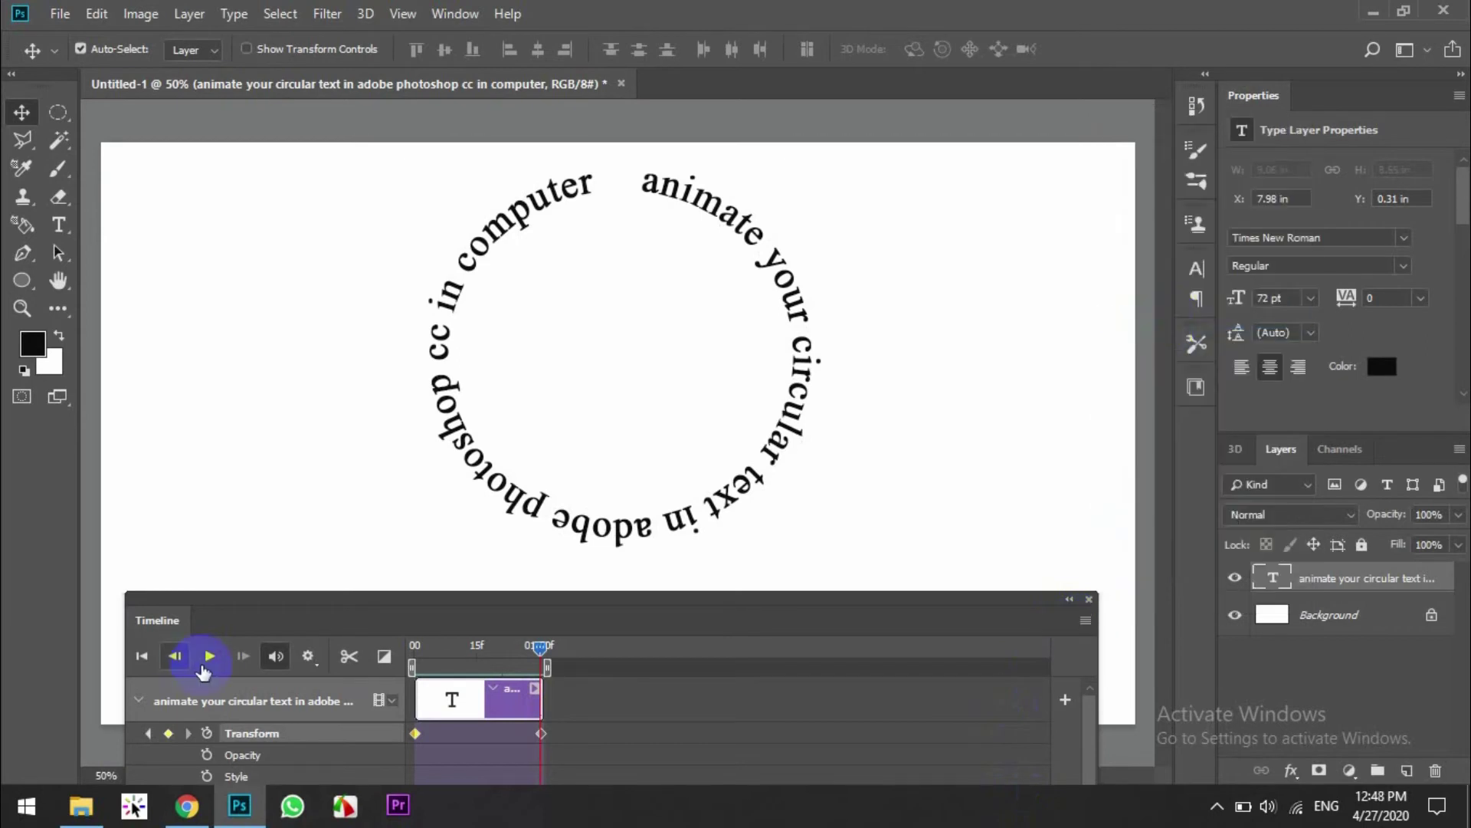
click(203, 667)
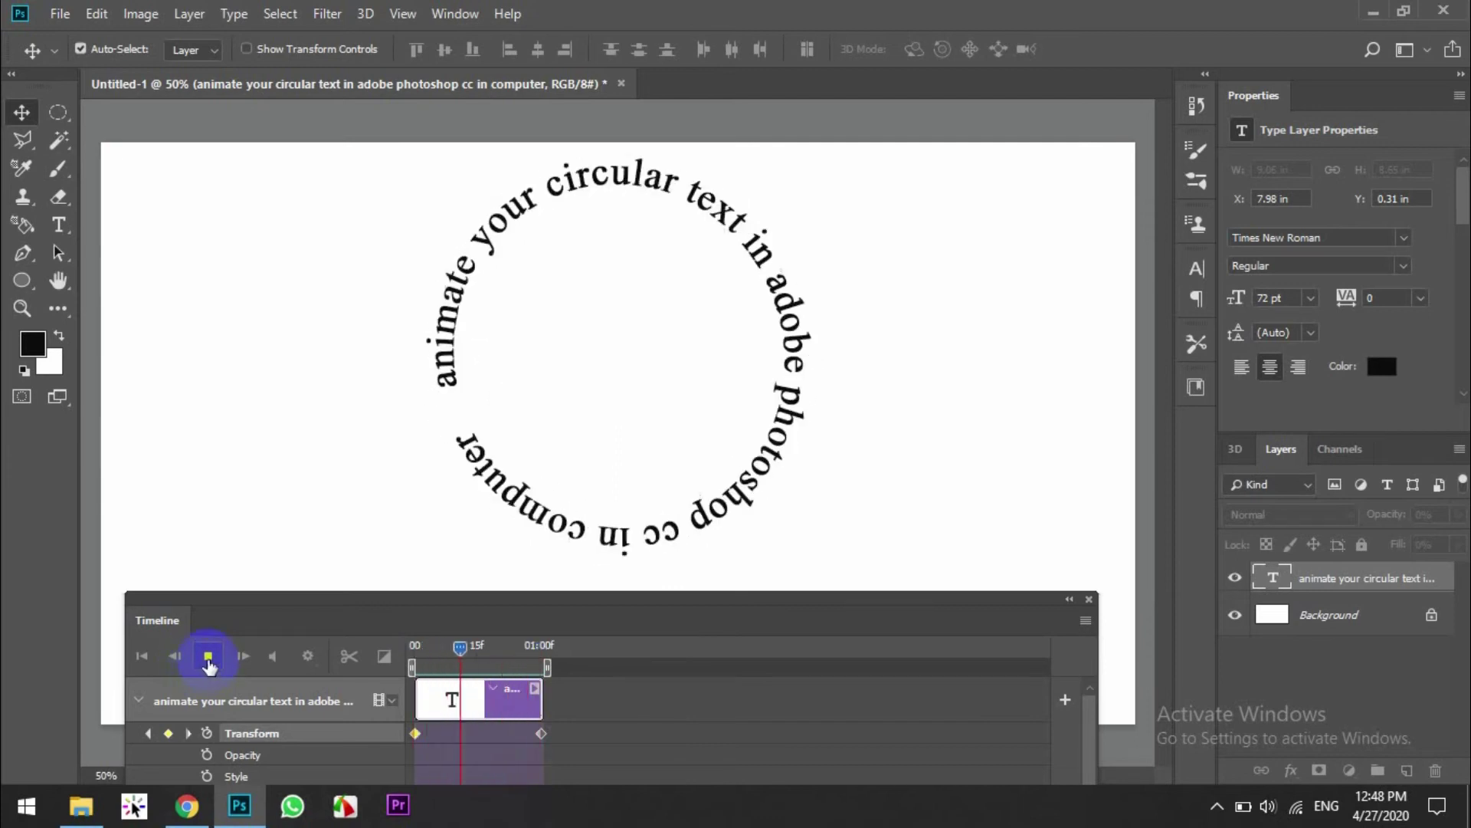
click(207, 664)
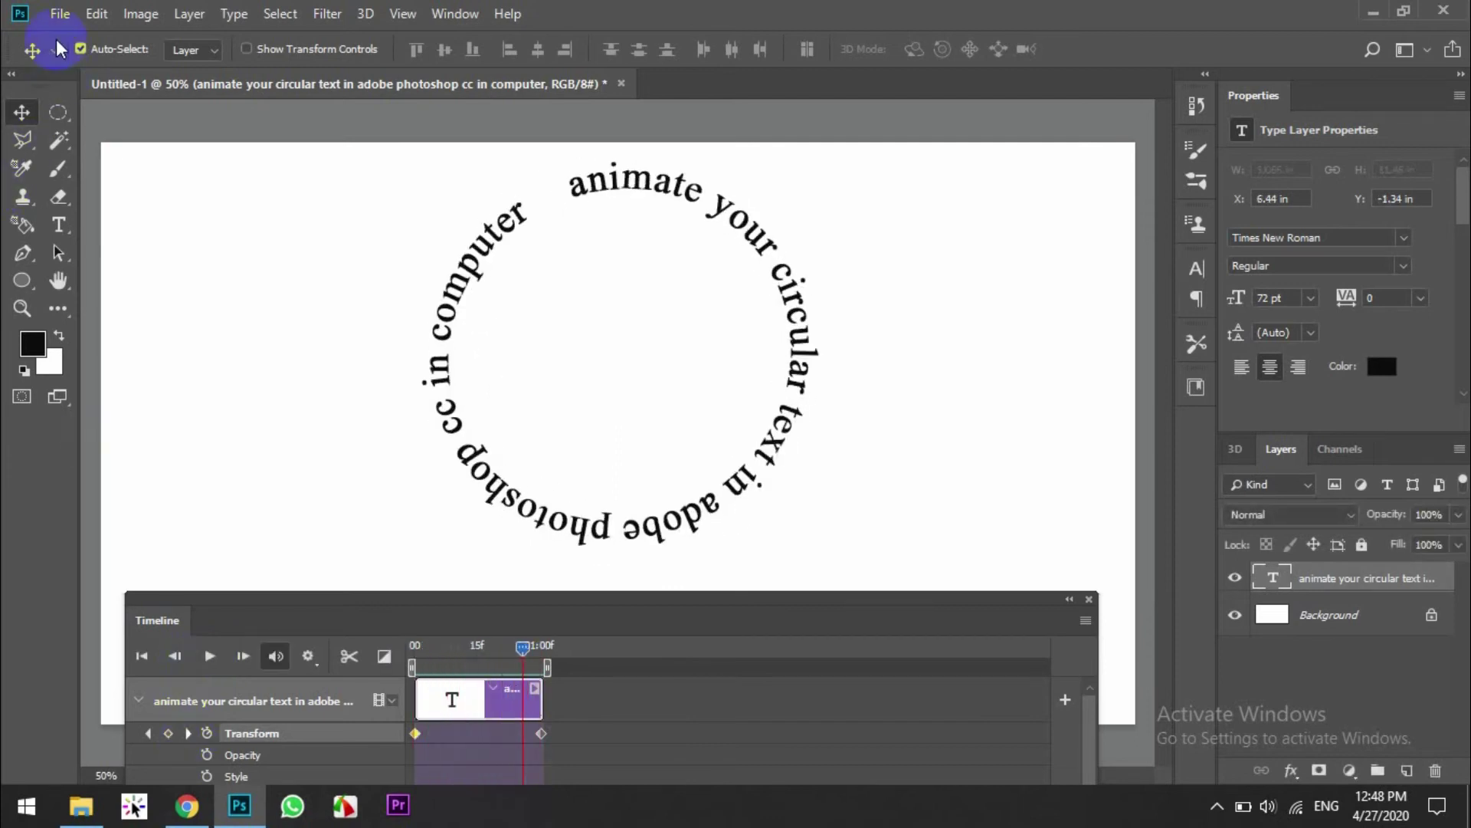
Export via Save for Web (Legacy) as a GIF that loops forever
click(58, 14)
mouse_move(82, 308)
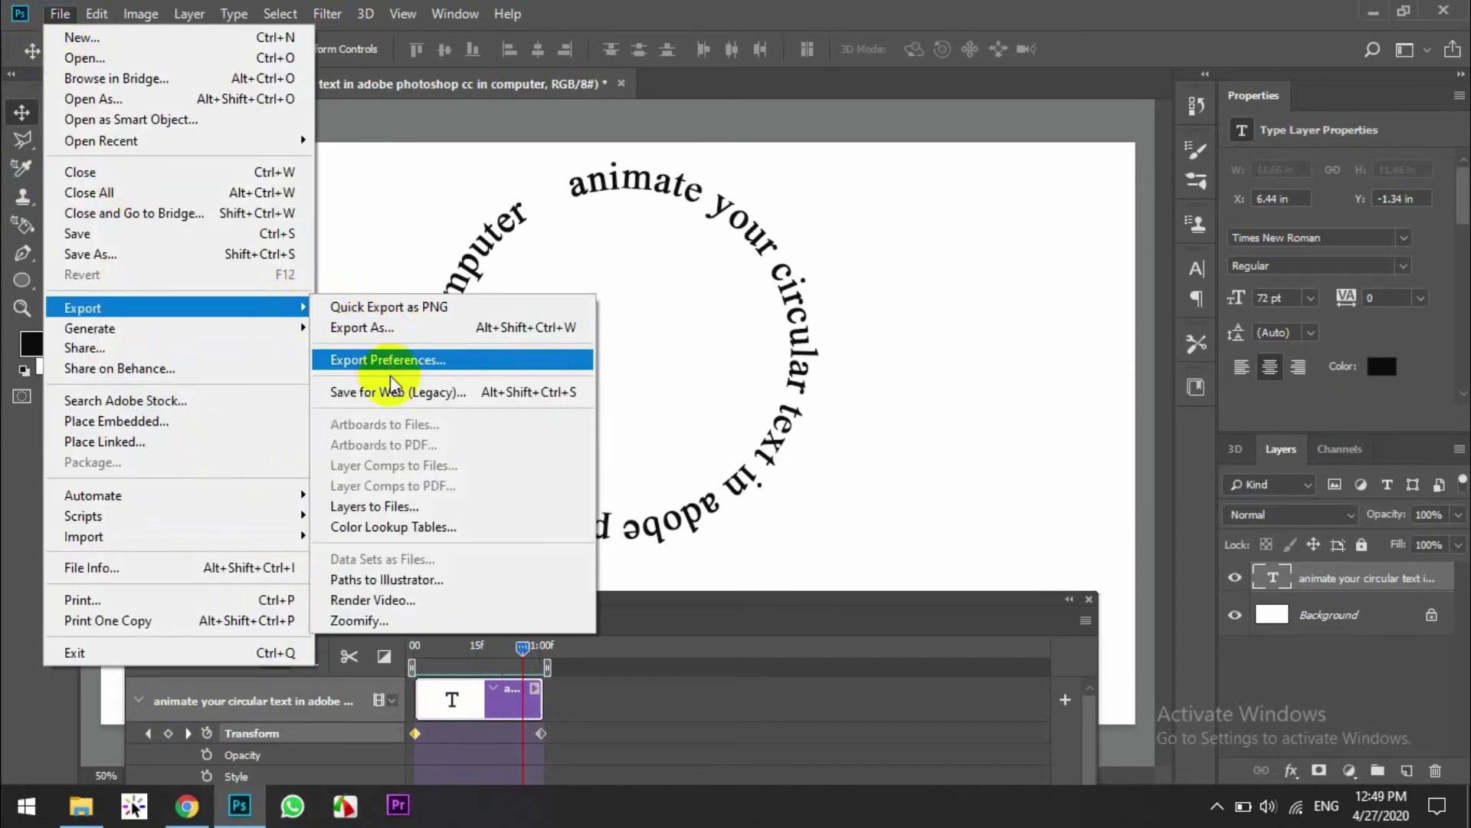
click(398, 392)
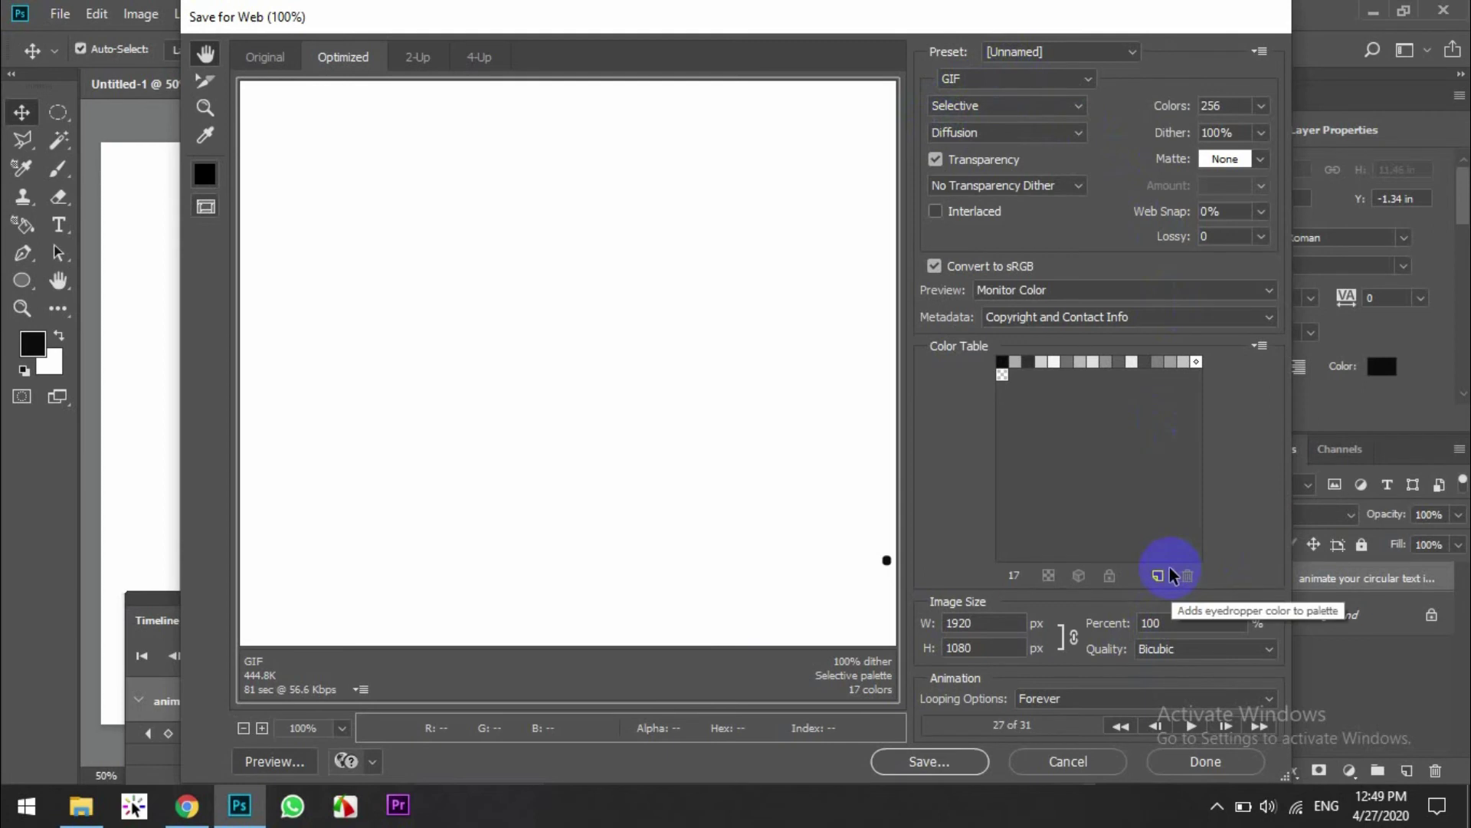
click(954, 770)
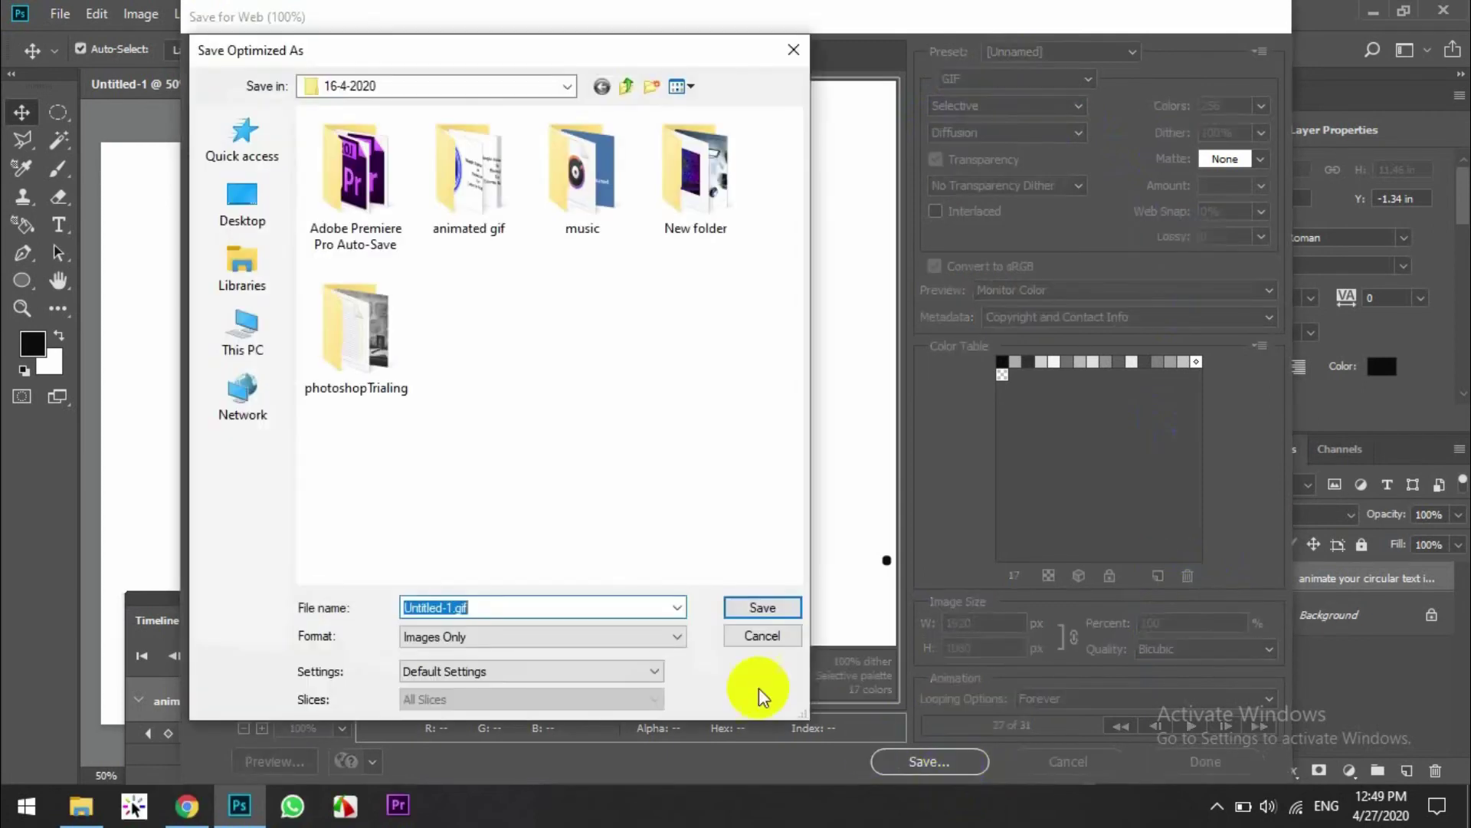
Save the GIF as 'animate circular text' in the animated gif folder
click(452, 607)
drag(453, 607, 406, 611)
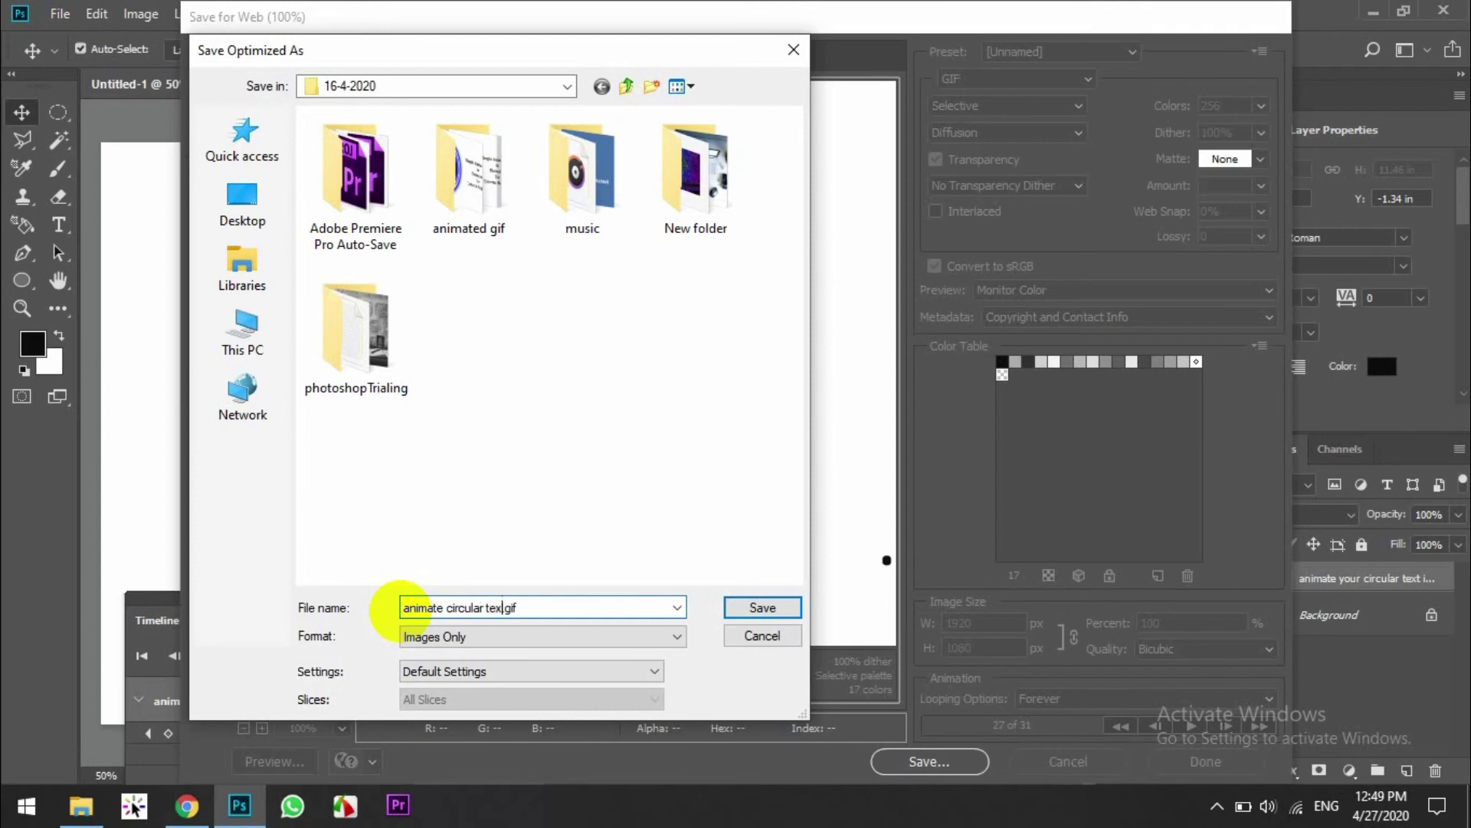
double_click(449, 180)
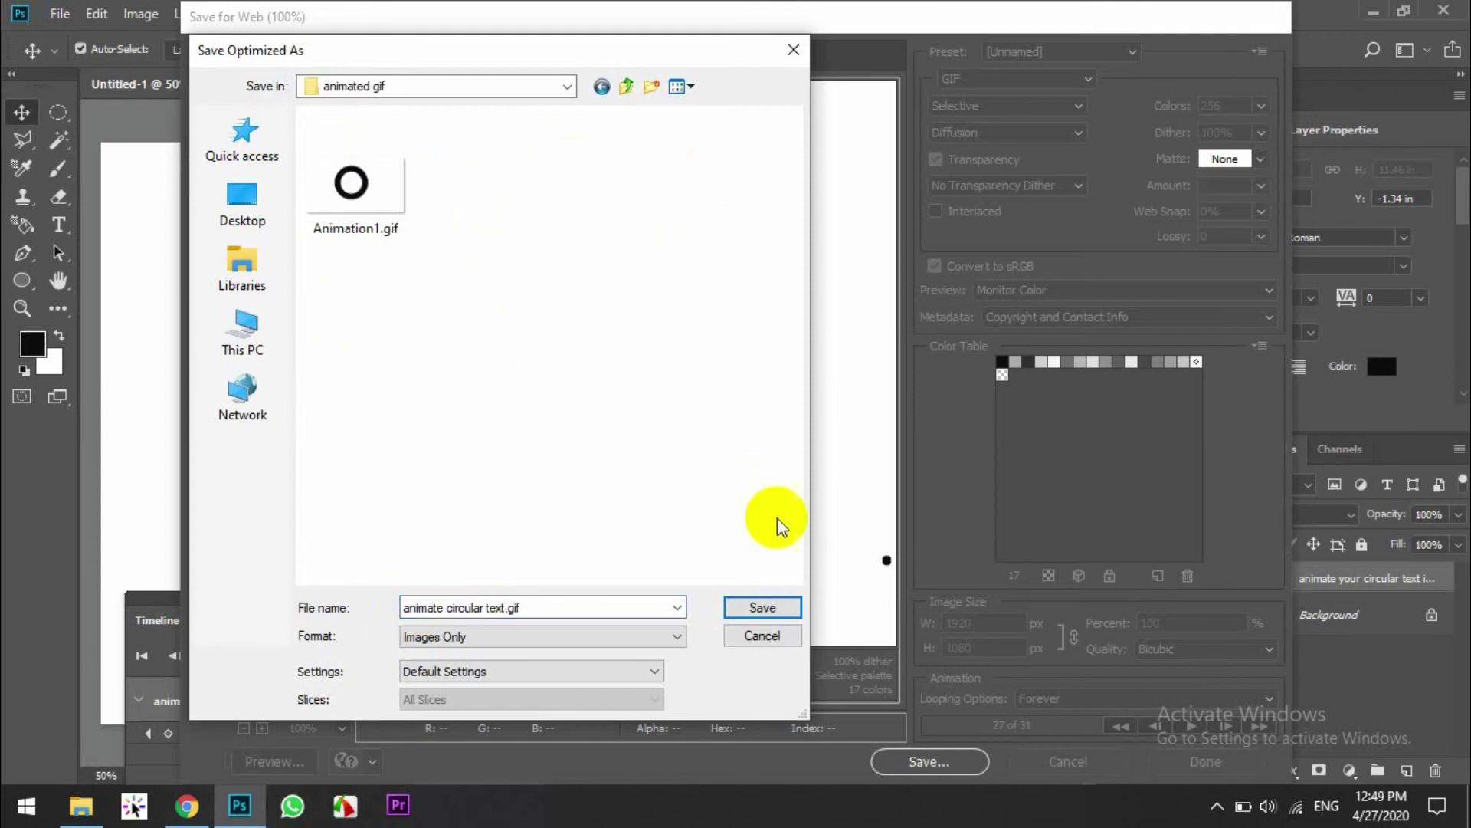
click(789, 613)
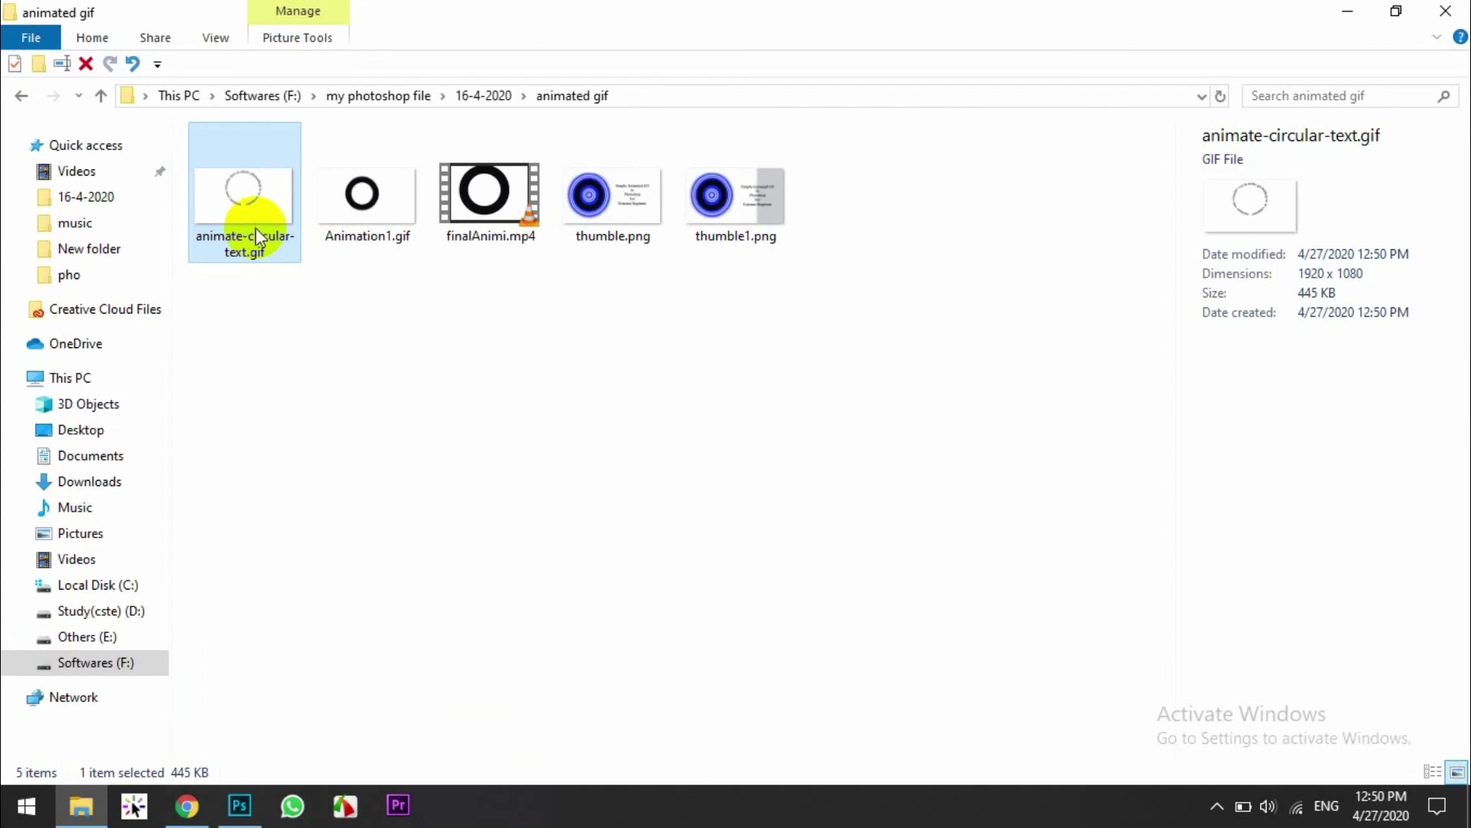
Open animate-circular-text.gif from the animated gif folder in the Photos app
right_click(256, 231)
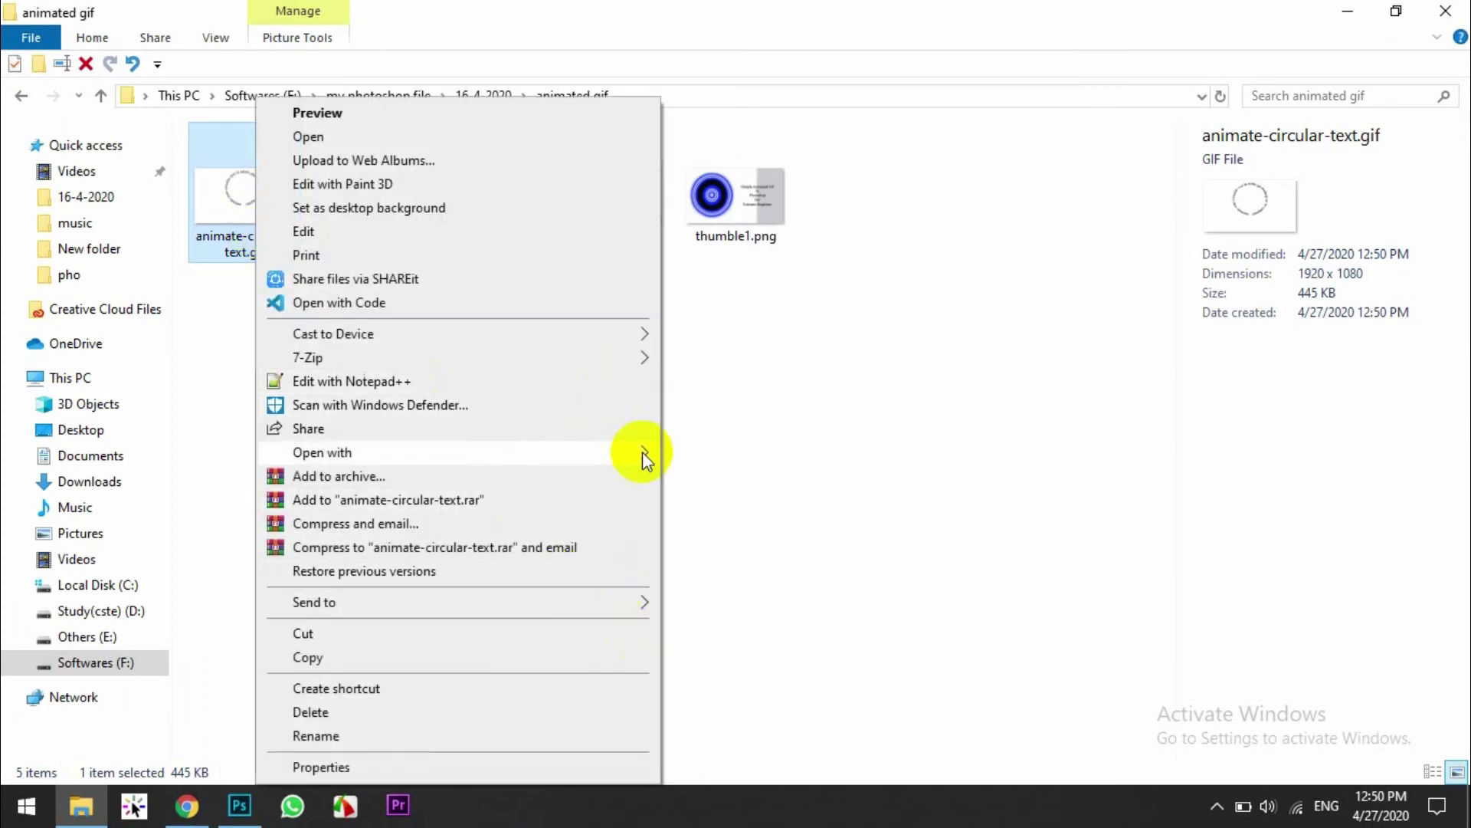
mouse_move(460, 453)
click(737, 549)
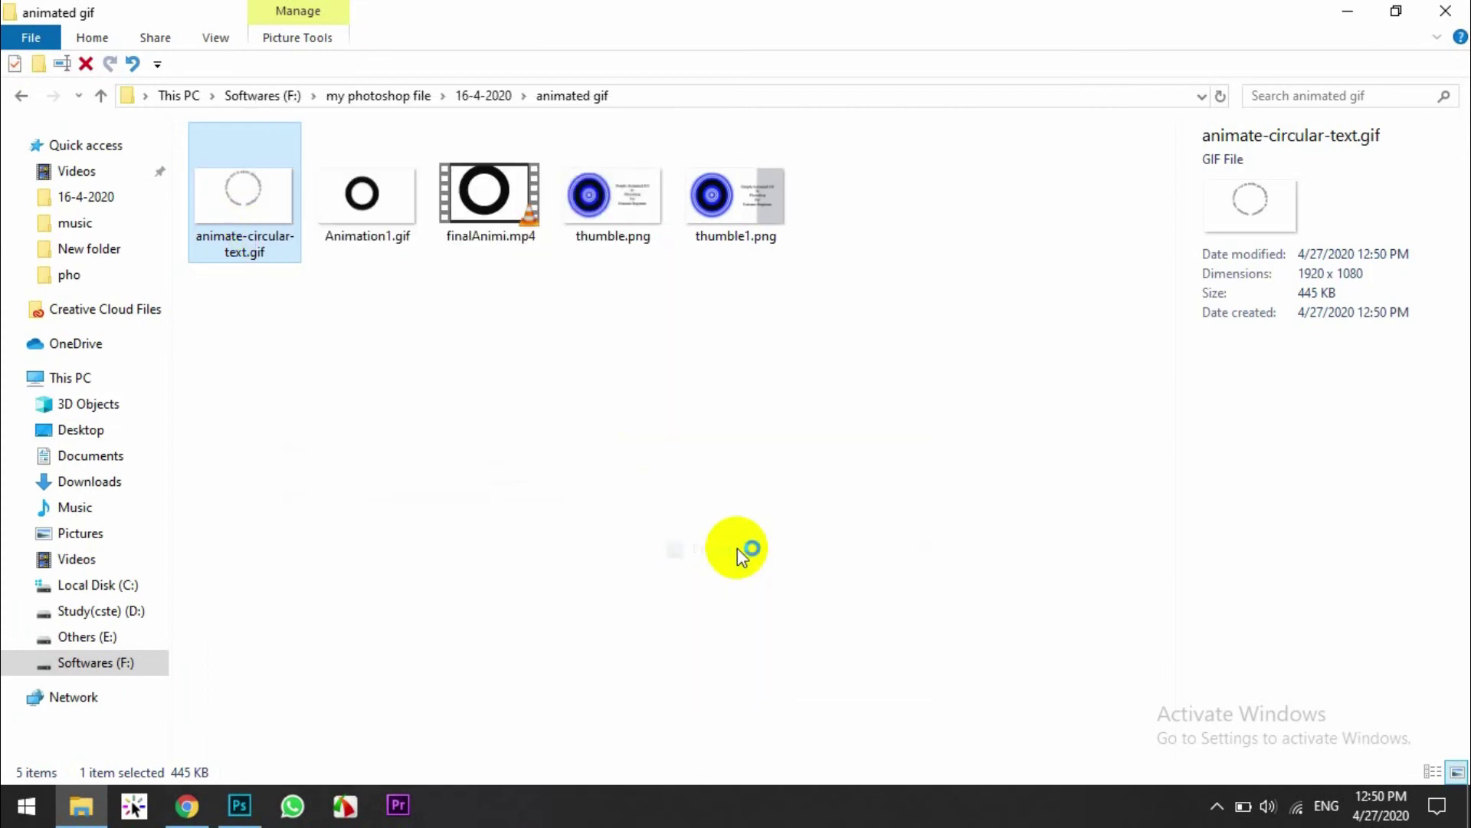